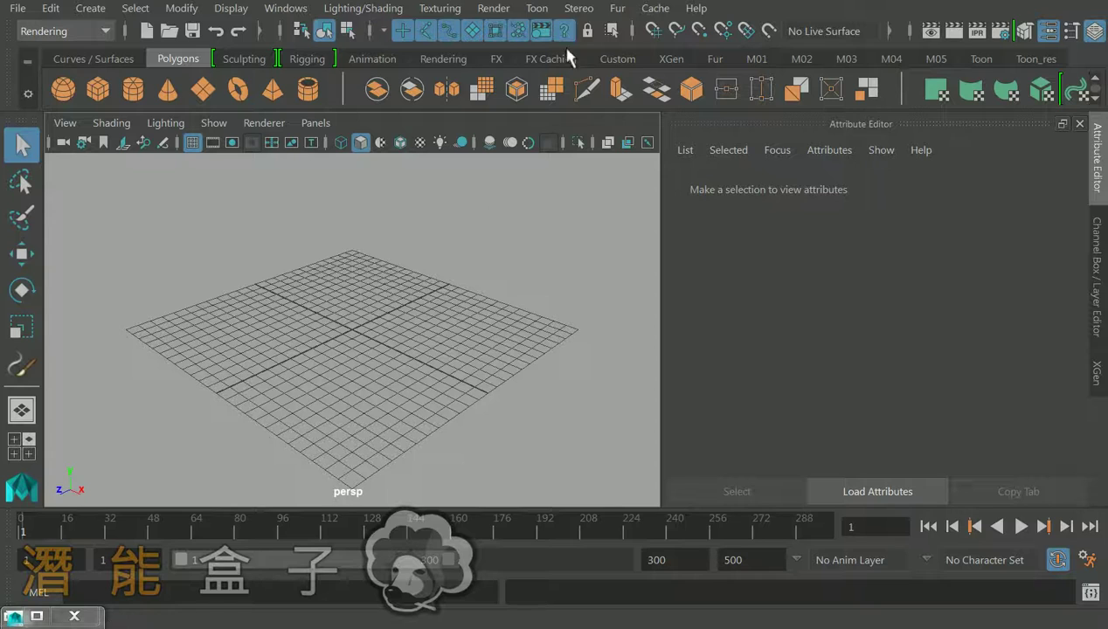
# Drag the CharacterFullAlien mesh from the Visor's Sculpting Base Meshes into the empty scene
pyautogui.click(537, 9)
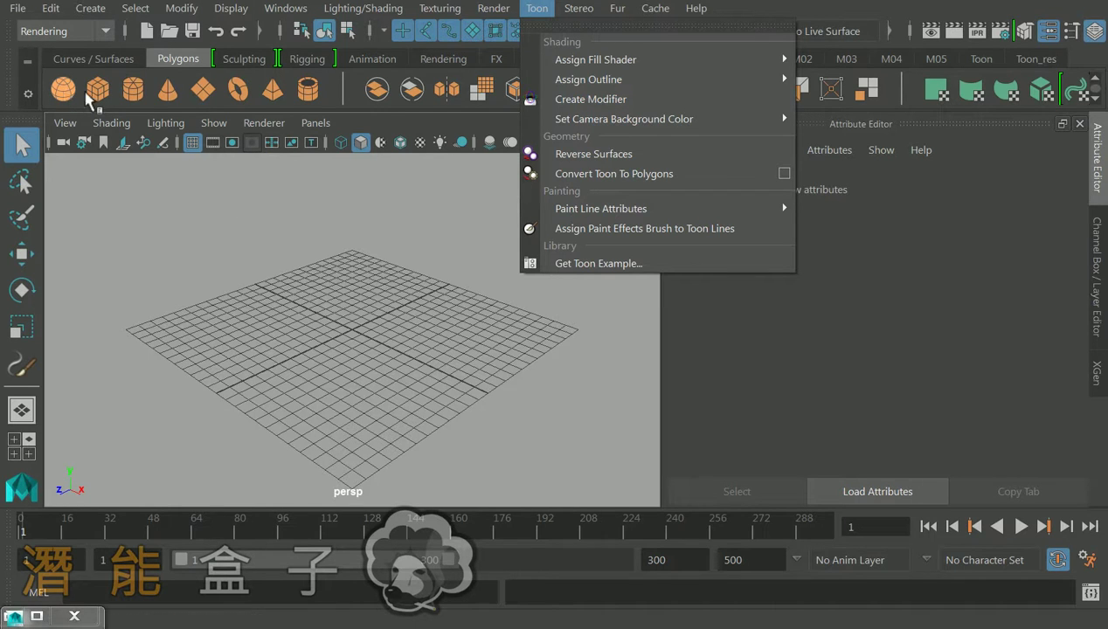
pyautogui.click(286, 8)
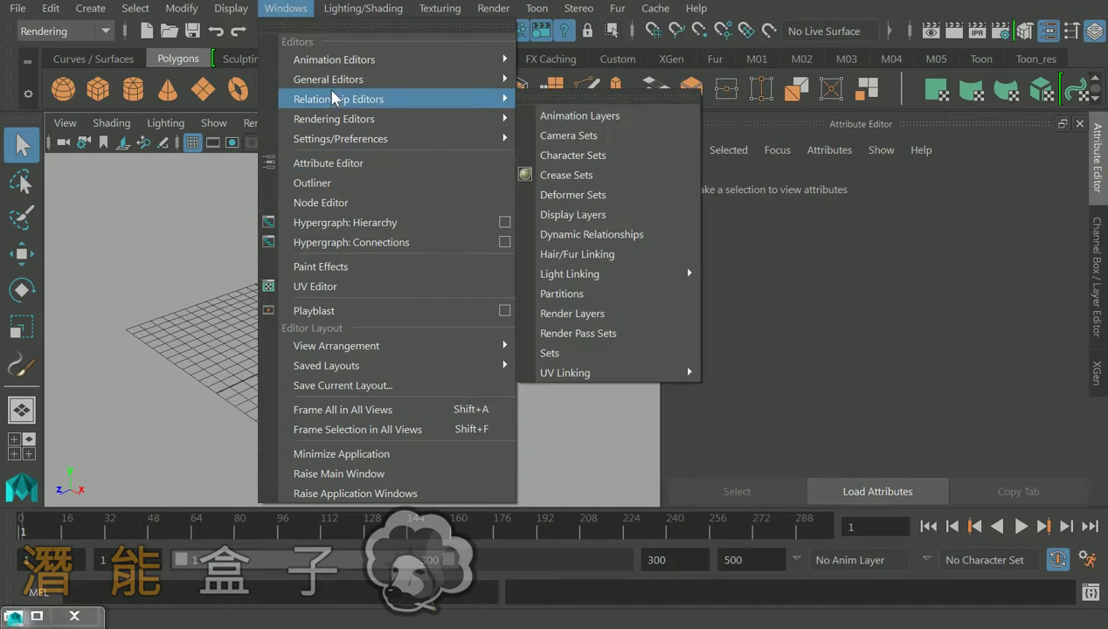
pyautogui.moveTo(341, 78)
pyautogui.click(565, 233)
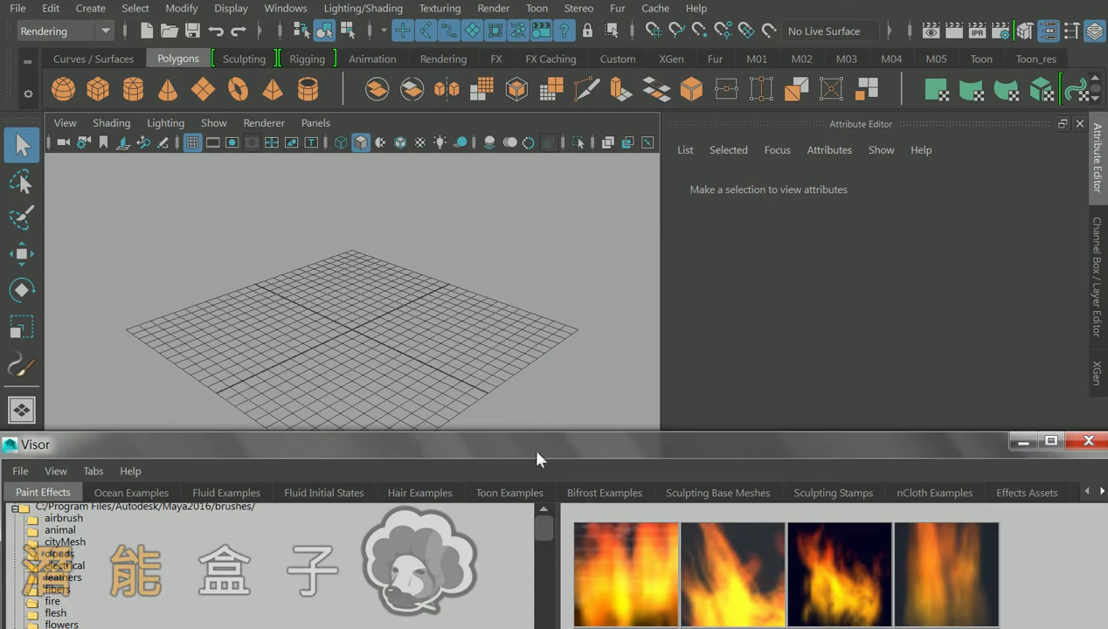
pyautogui.moveTo(536, 459); pyautogui.dragTo(521, 370)
pyautogui.click(703, 404)
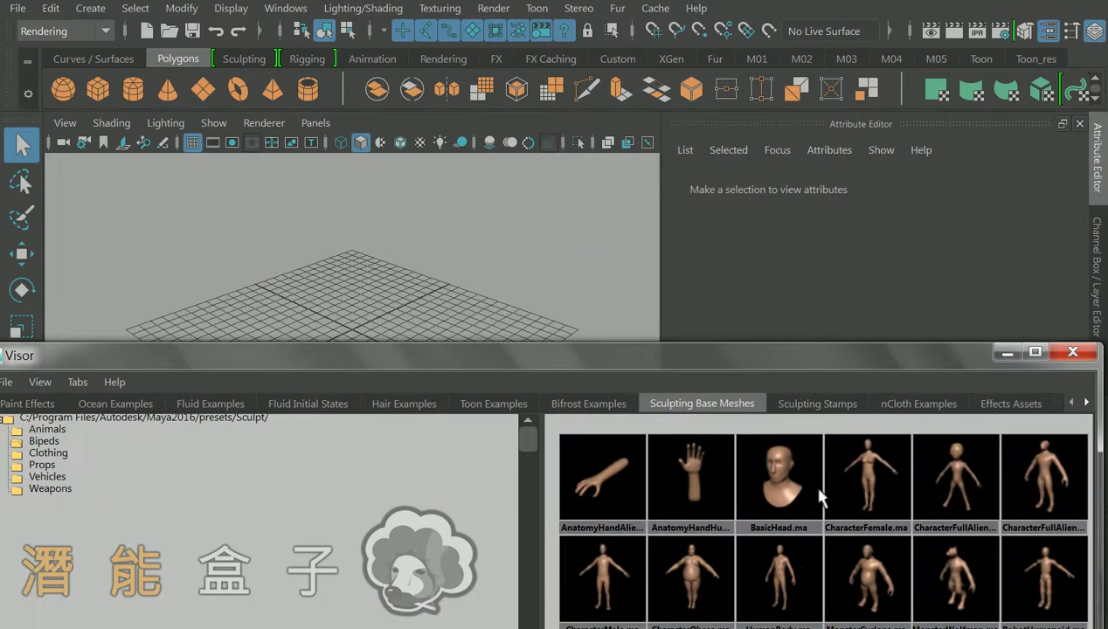
pyautogui.moveTo(958, 482); pyautogui.dragTo(494, 271)
pyautogui.click(1074, 351)
# Frame and select the alien character, then add a new toon outline to it
pyautogui.press('f')
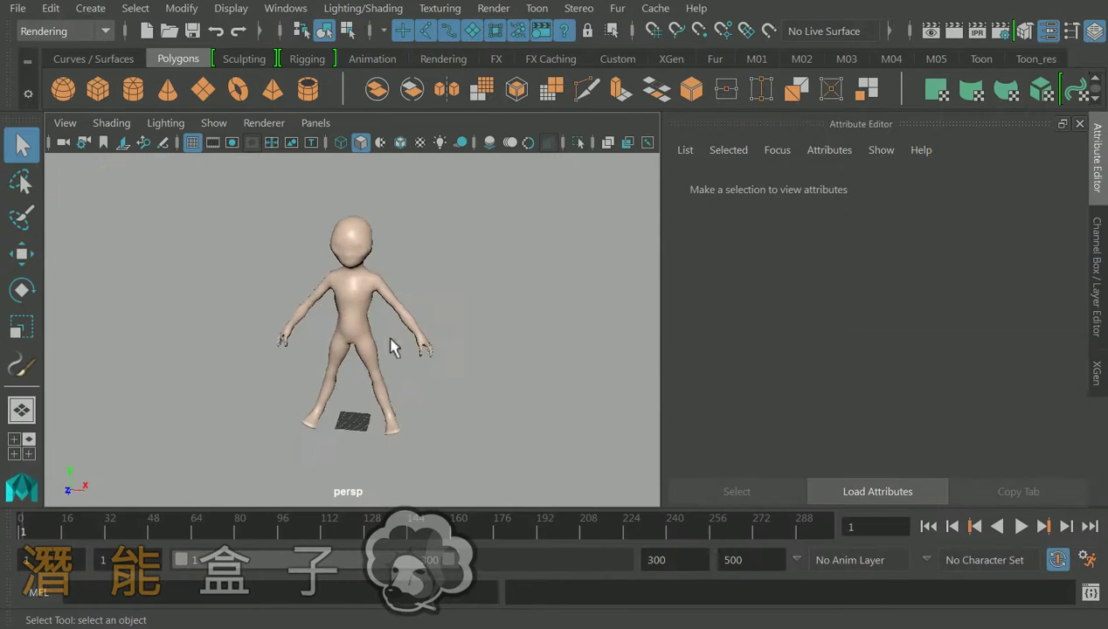
pyautogui.click(360, 306)
pyautogui.scroll(3, 360, 306)
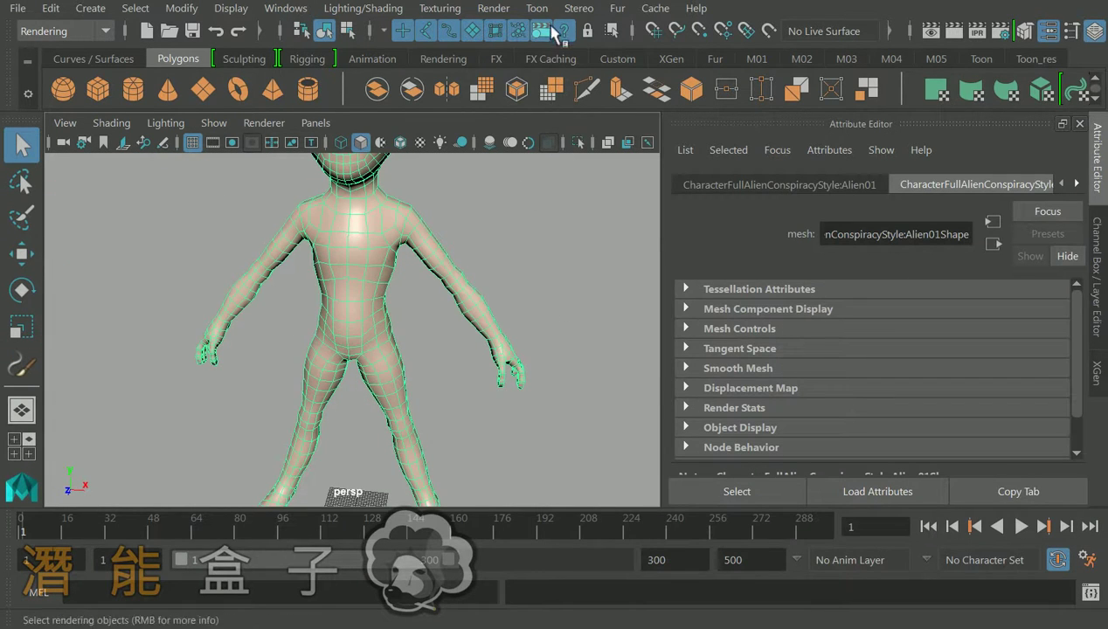
pyautogui.click(537, 10)
pyautogui.moveTo(594, 81)
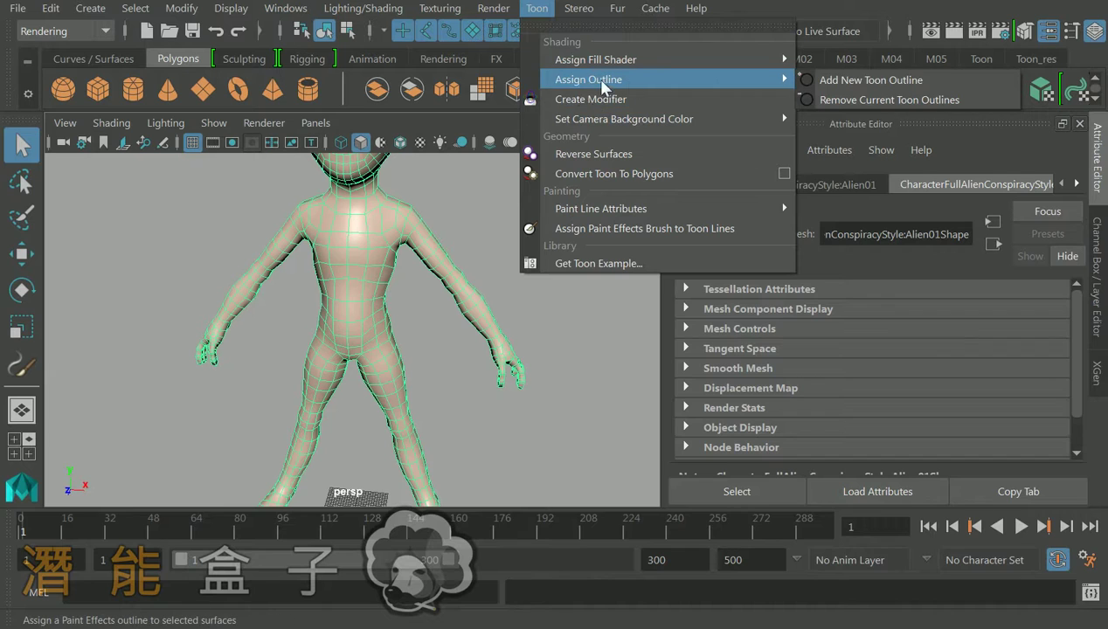
pyautogui.click(866, 81)
pyautogui.scroll(3, 426, 247)
pyautogui.keyDown('alt'); pyautogui.moveTo(426, 252); pyautogui.dragTo(442, 344); pyautogui.keyUp('alt')
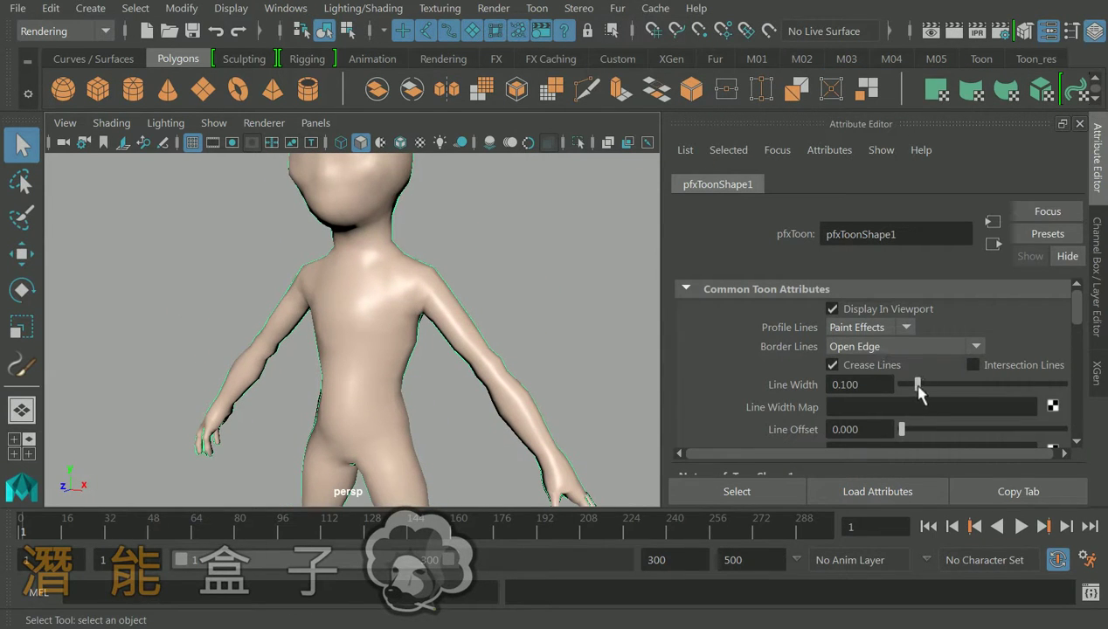
# Set the toon outline's Line Width to 5 for a thick black contour
pyautogui.moveTo(919, 388); pyautogui.dragTo(1105, 400)
pyautogui.click(879, 386)
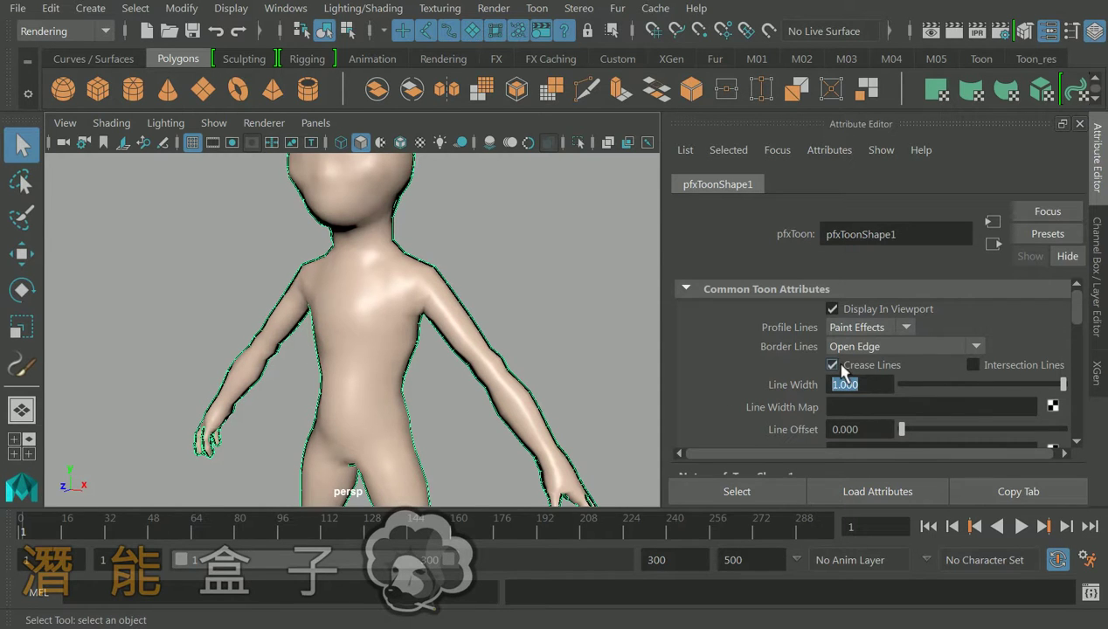
pyautogui.write('5')
pyautogui.press('Return')
pyautogui.click(488, 299)
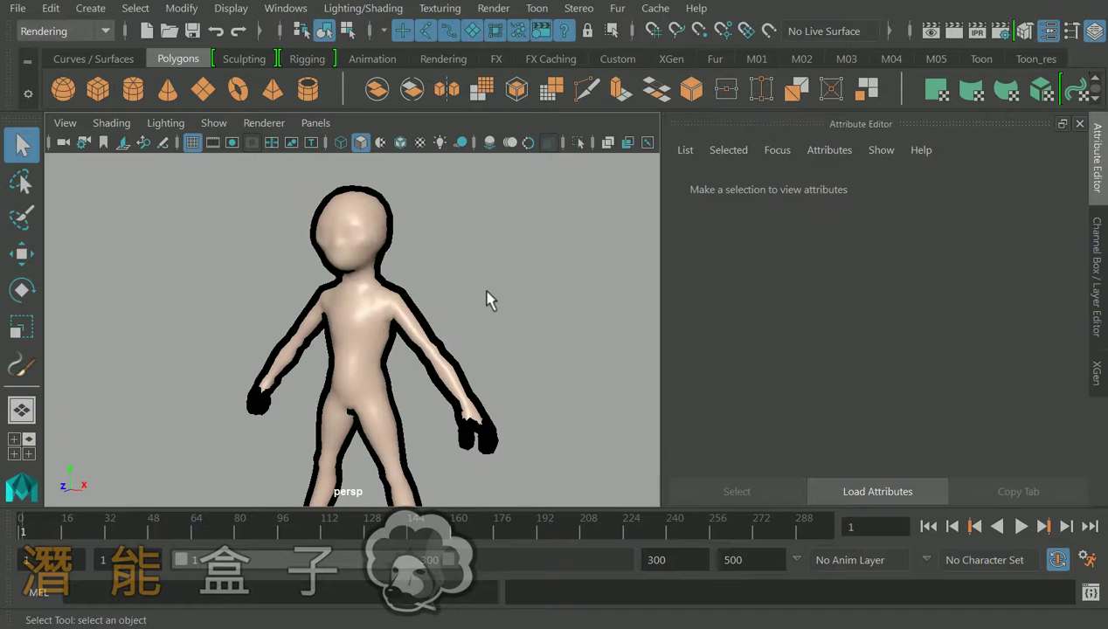
pyautogui.keyDown('alt'); pyautogui.moveTo(487, 299); pyautogui.dragTo(403, 290); pyautogui.keyUp('alt')
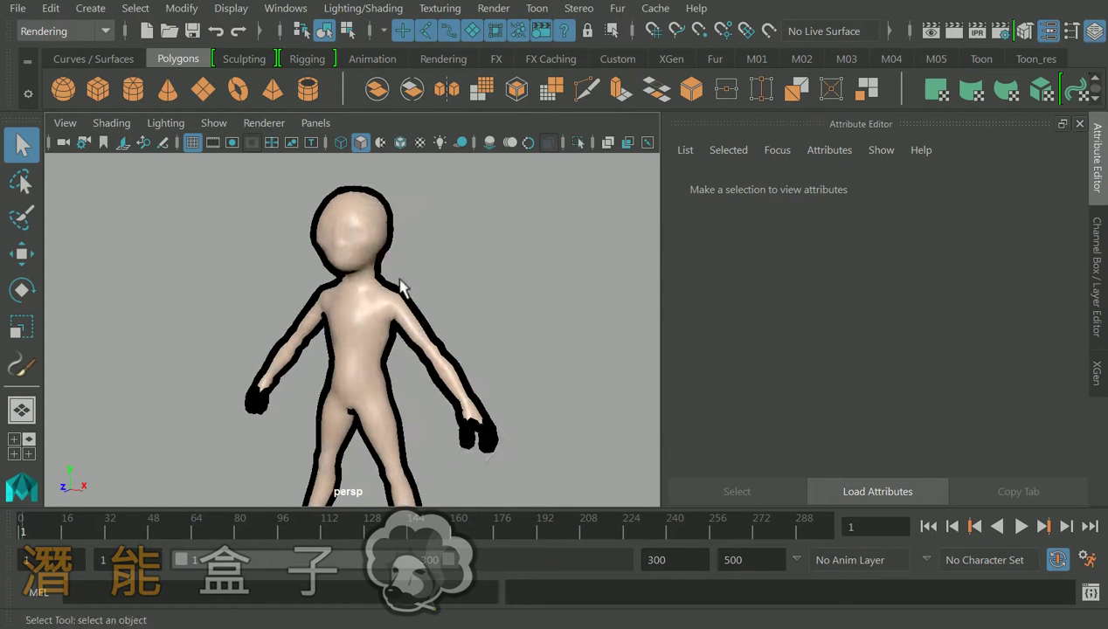
# Select pfxToon1 in the Outliner and create a line modifier, lineModifier1, for it
pyautogui.click(286, 8)
pyautogui.click(312, 182)
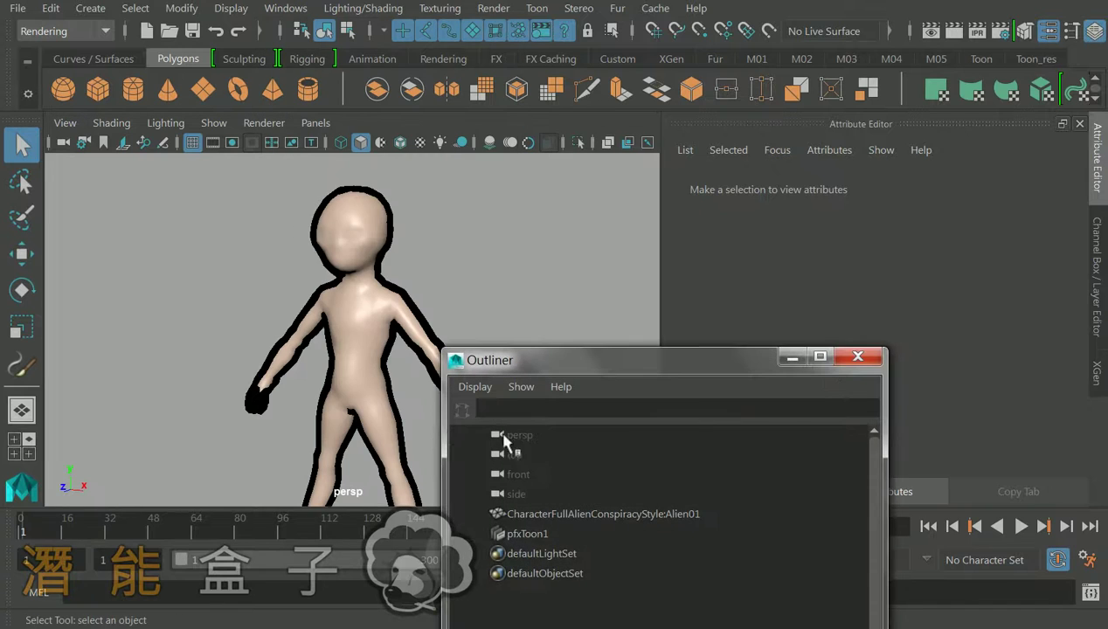
pyautogui.click(528, 534)
pyautogui.moveTo(559, 359); pyautogui.dragTo(598, 457)
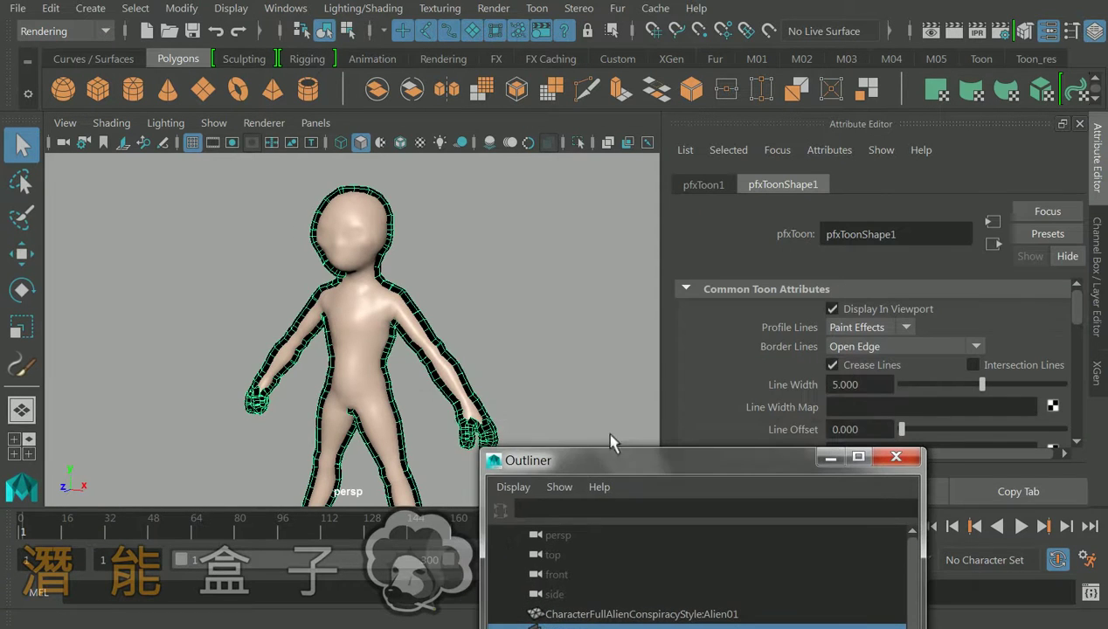
pyautogui.click(494, 8)
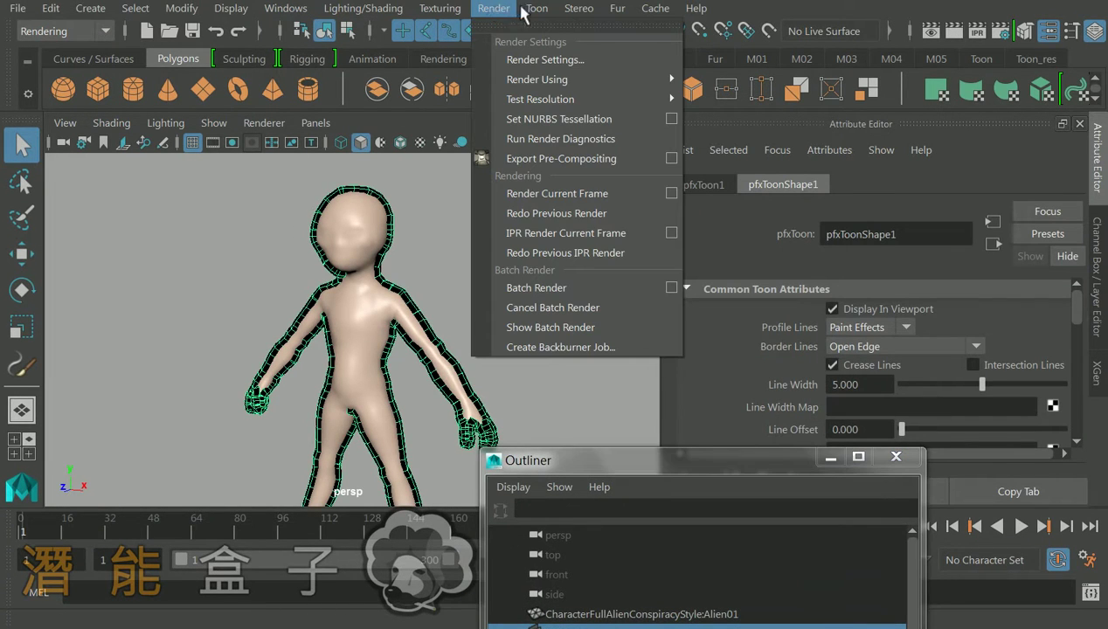
pyautogui.moveTo(535, 11)
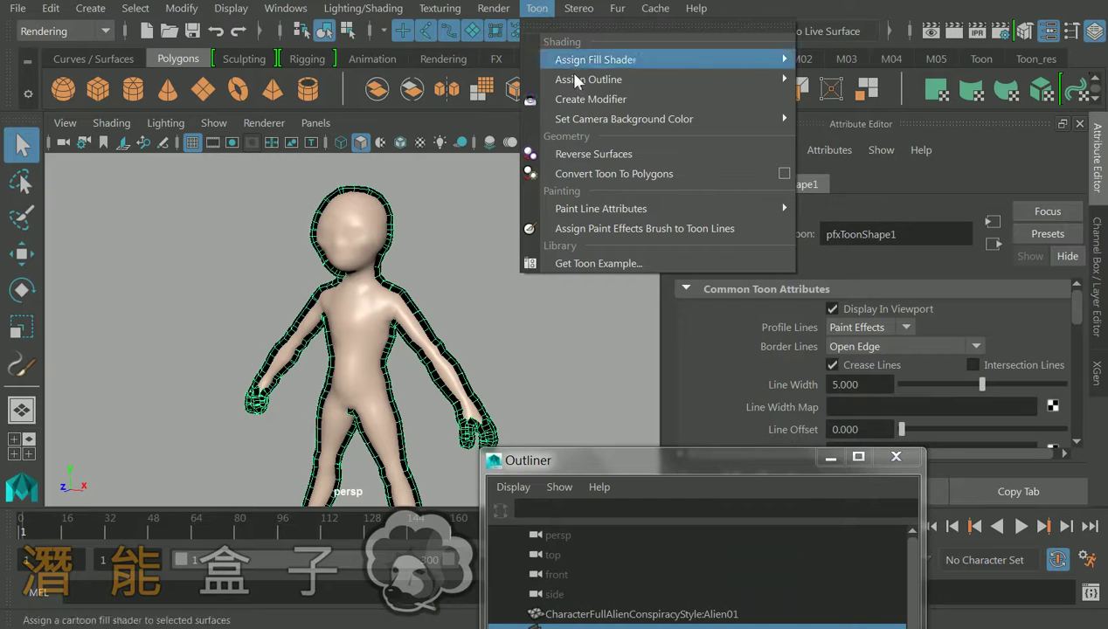
pyautogui.click(639, 99)
pyautogui.moveTo(623, 461); pyautogui.dragTo(689, 456)
pyautogui.moveTo(689, 406); pyautogui.dragTo(724, 258)
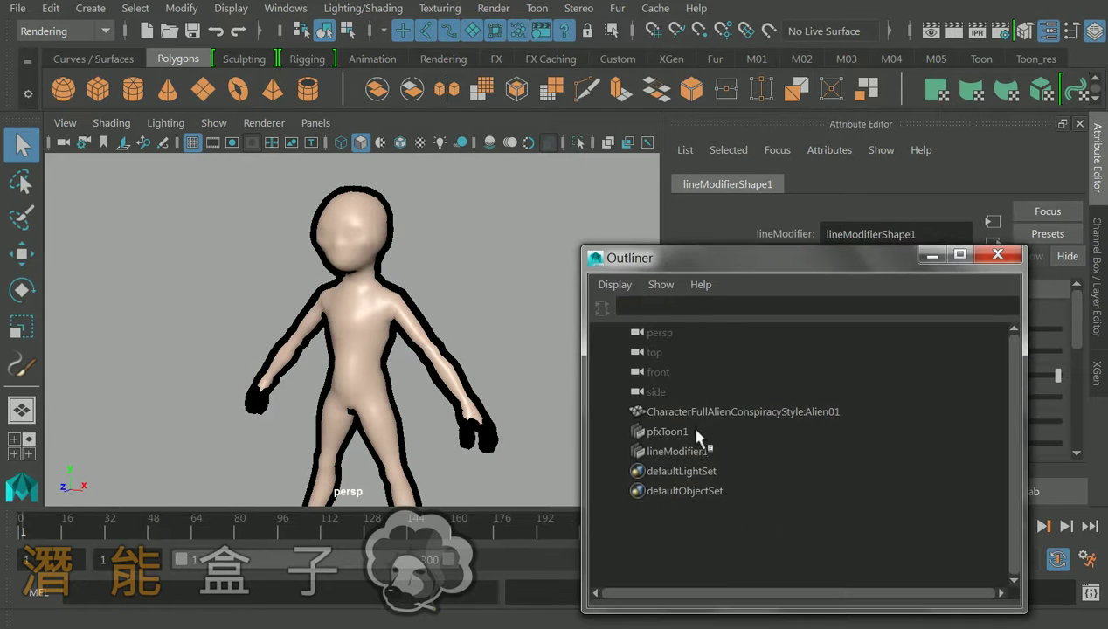
pyautogui.click(699, 451)
# Scale the line modifier up to about 22.2 and move it to the character's chest
pyautogui.keyDown('alt'); pyautogui.moveTo(559, 384); pyautogui.dragTo(348, 469); pyautogui.keyUp('alt')
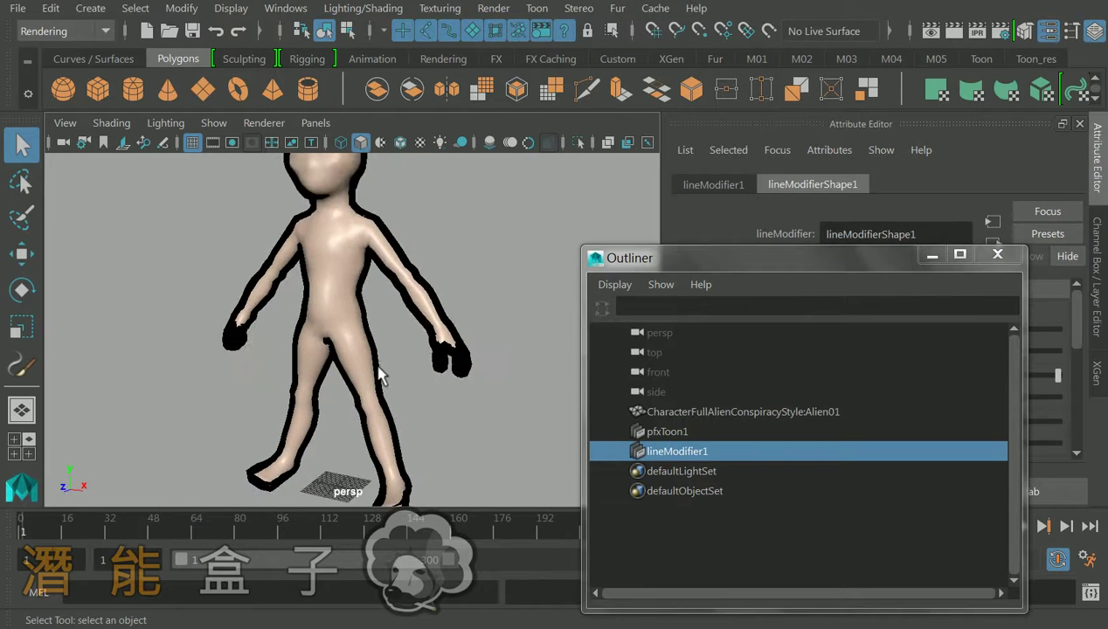
pyautogui.press('4')
pyautogui.press('r')
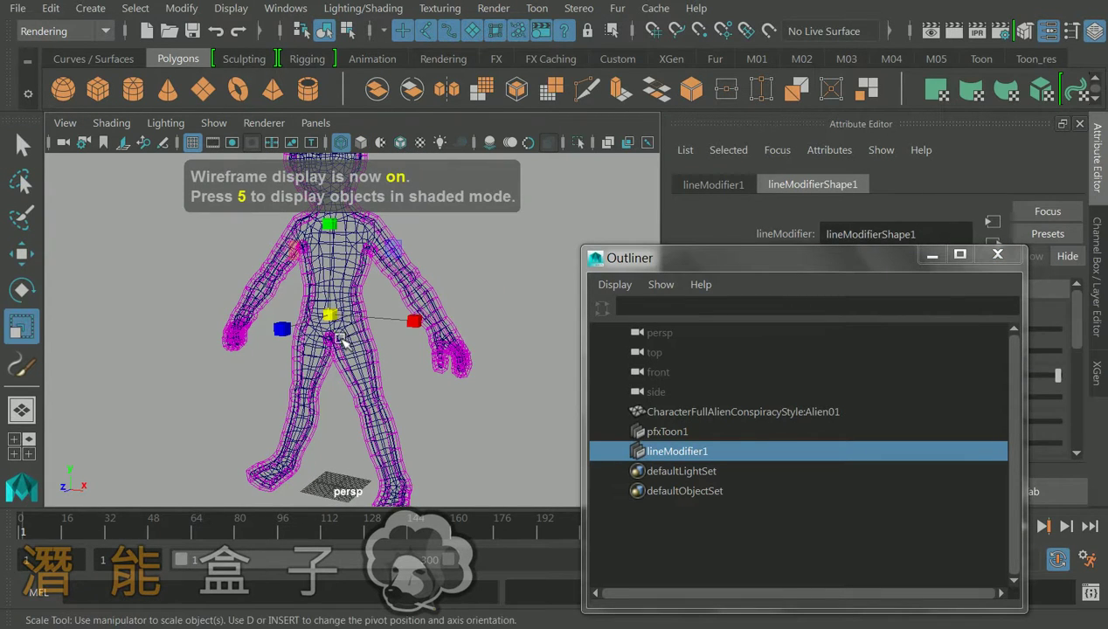
pyautogui.moveTo(326, 314); pyautogui.dragTo(416, 351)
pyautogui.press('5')
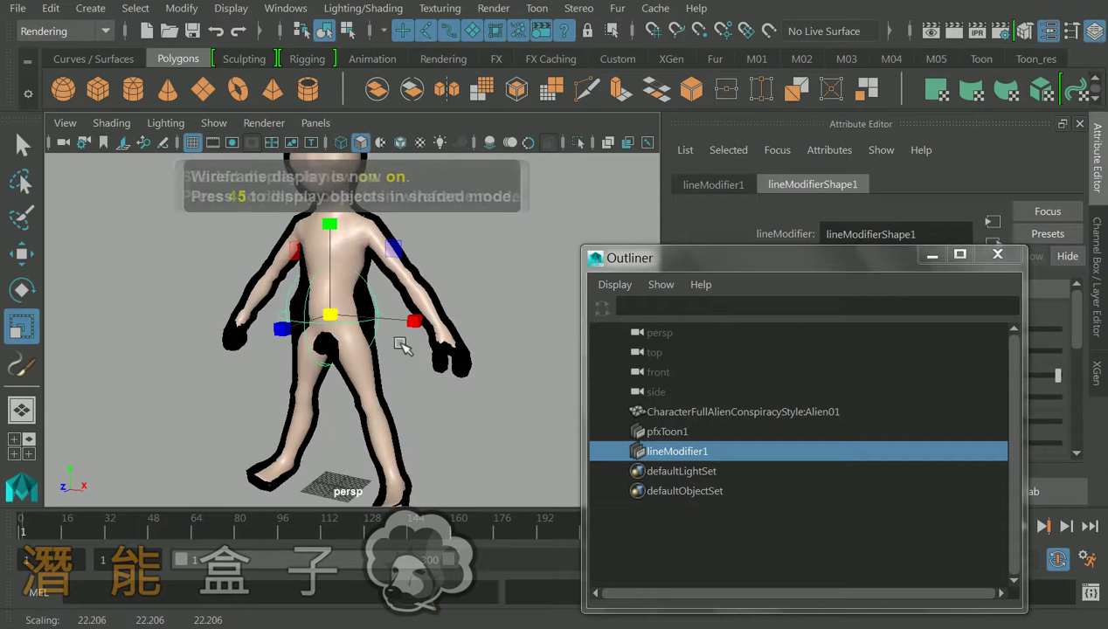
pyautogui.scroll(3, 384, 376)
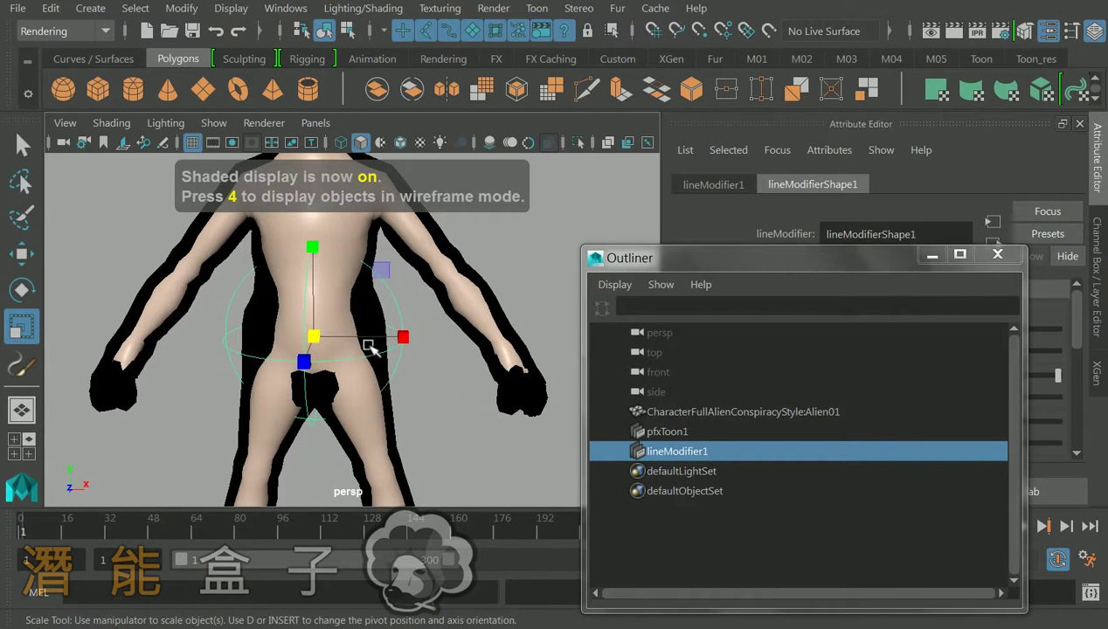
pyautogui.press('w')
pyautogui.moveTo(311, 337); pyautogui.dragTo(285, 266)
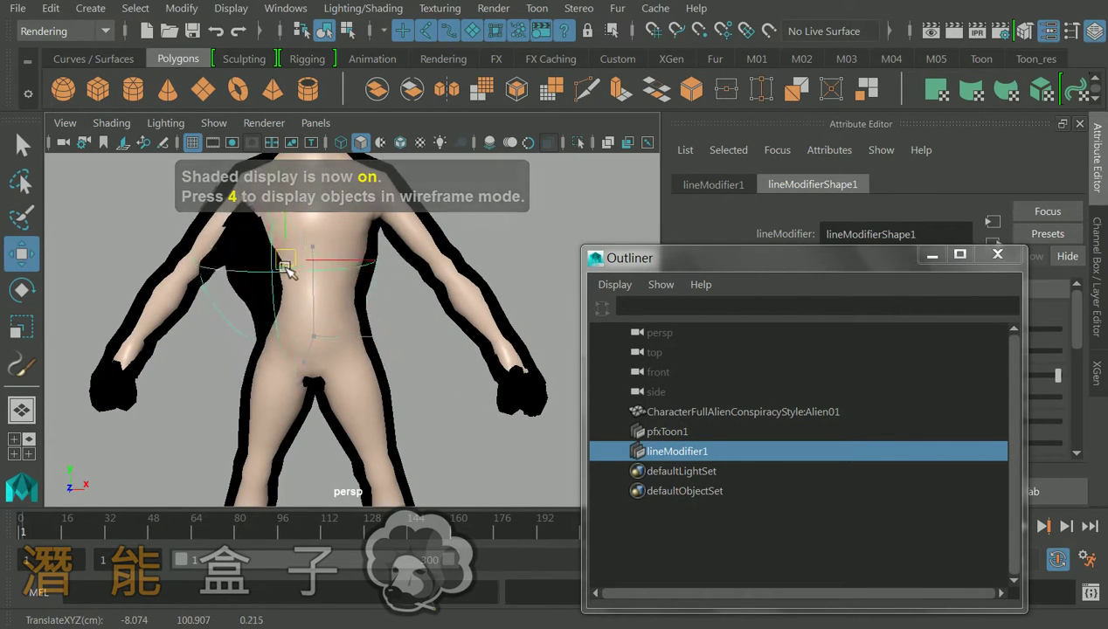
pyautogui.moveTo(605, 260); pyautogui.dragTo(430, 433)
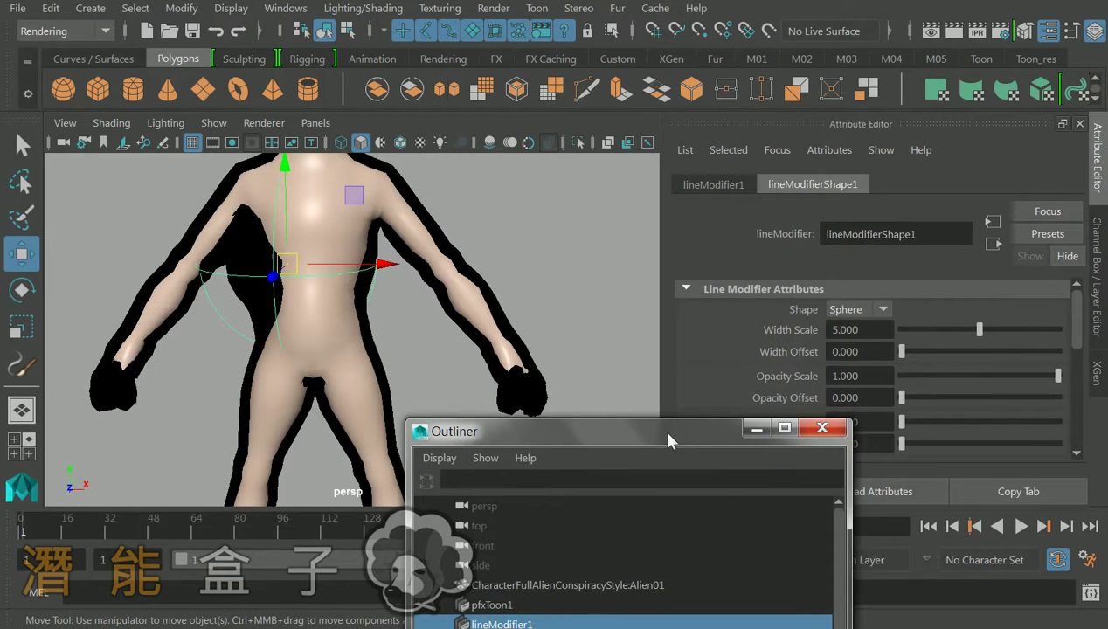
# Try the Cube modifier shape, then set the shape back to Sphere
pyautogui.moveTo(650, 431); pyautogui.dragTo(292, 481)
pyautogui.click(878, 311)
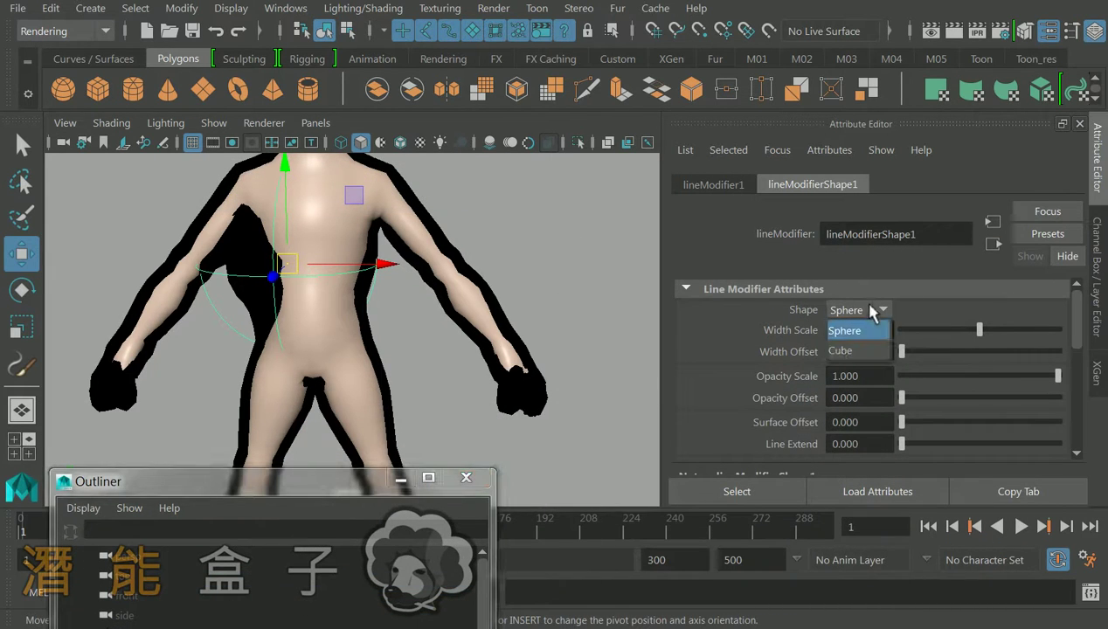
pyautogui.click(850, 350)
pyautogui.click(868, 311)
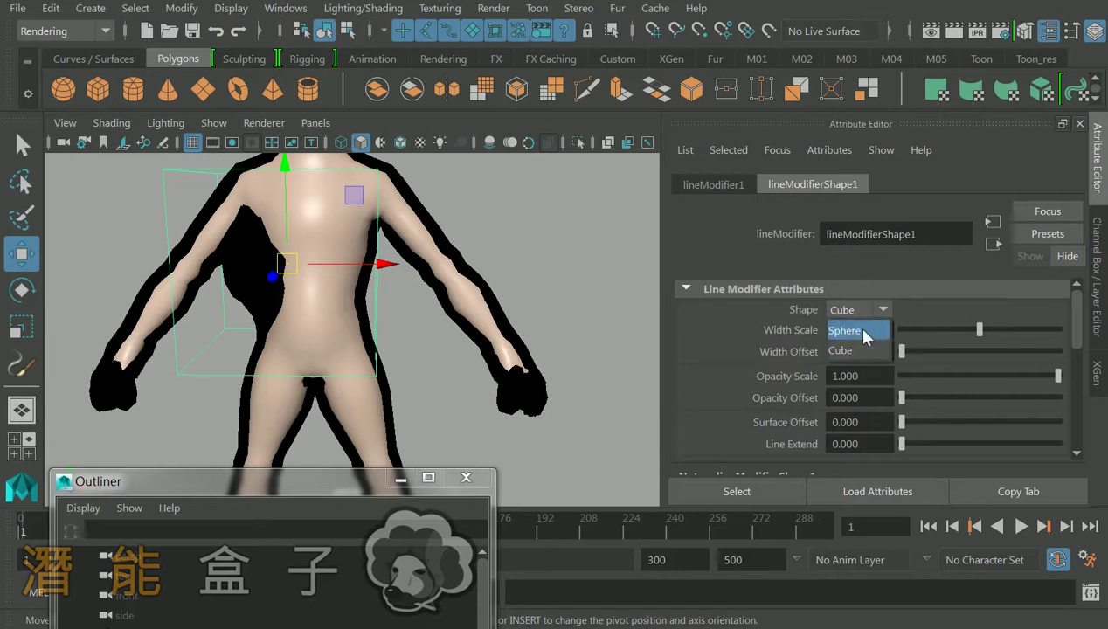
pyautogui.click(863, 330)
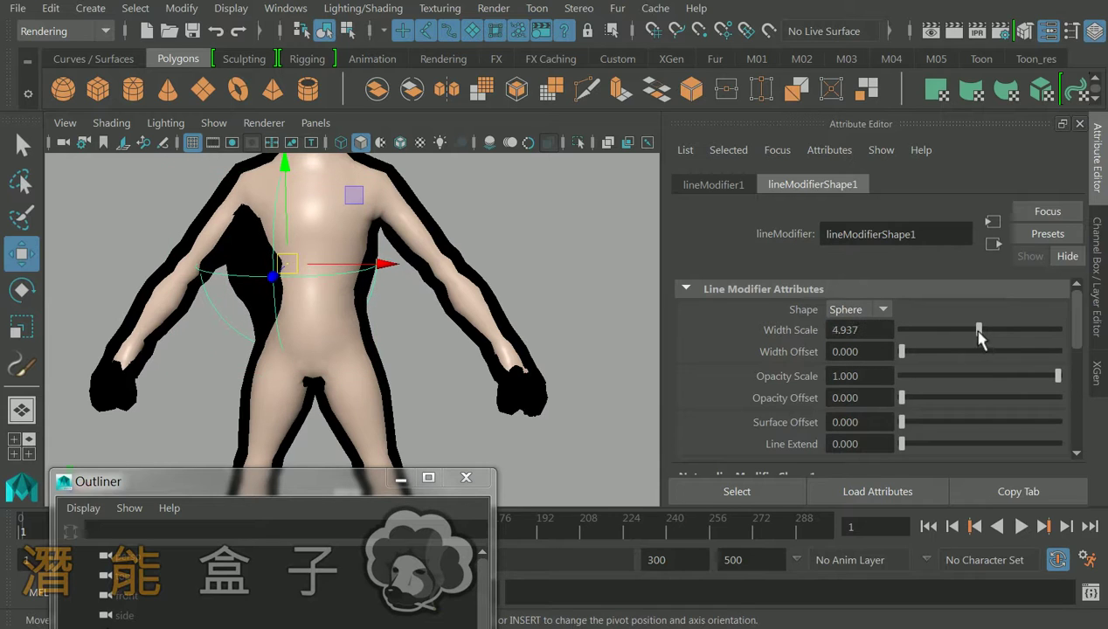
# Experiment with width scale and offset values, ending with Width Scale at 1.000
pyautogui.moveTo(979, 334); pyautogui.dragTo(669, 336)
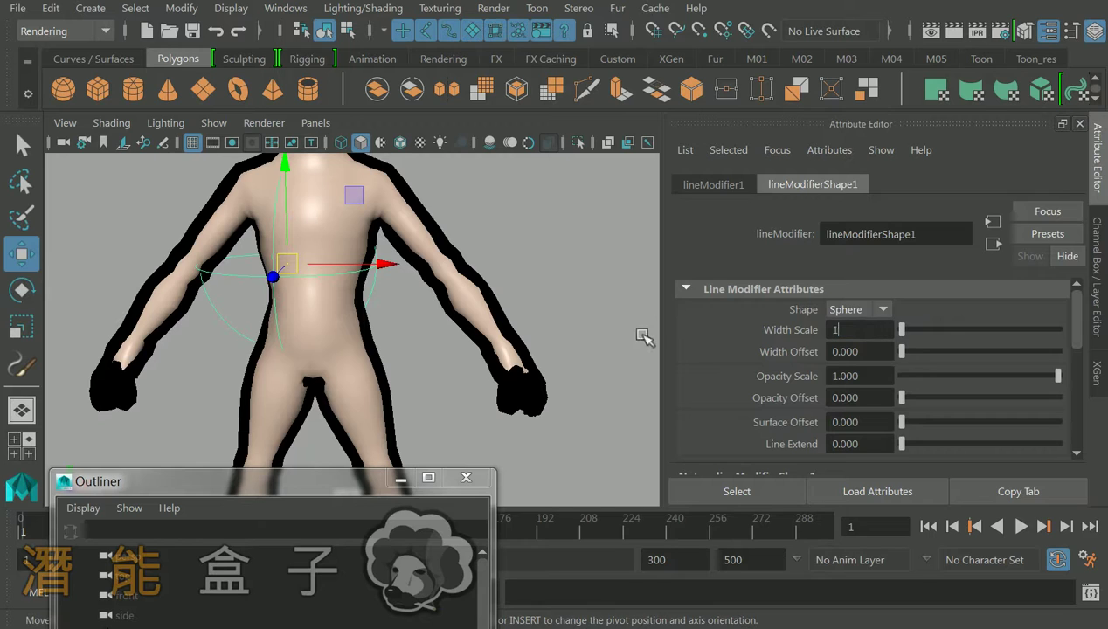
pyautogui.write('1')
pyautogui.press('Return')
pyautogui.moveTo(922, 338); pyautogui.dragTo(956, 341)
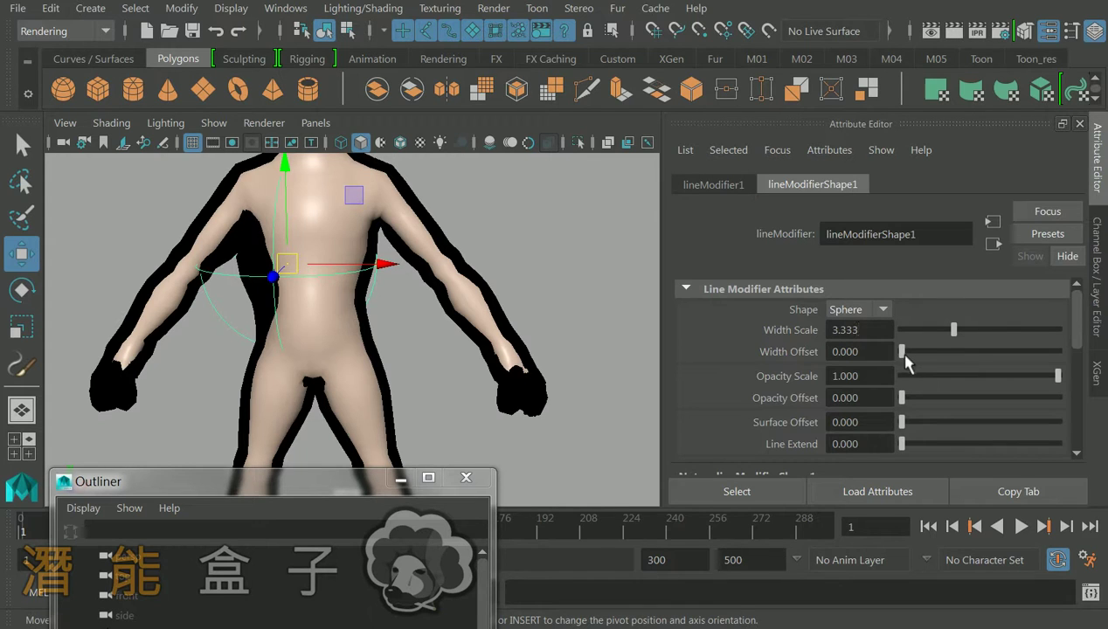
pyautogui.moveTo(903, 354); pyautogui.dragTo(963, 356)
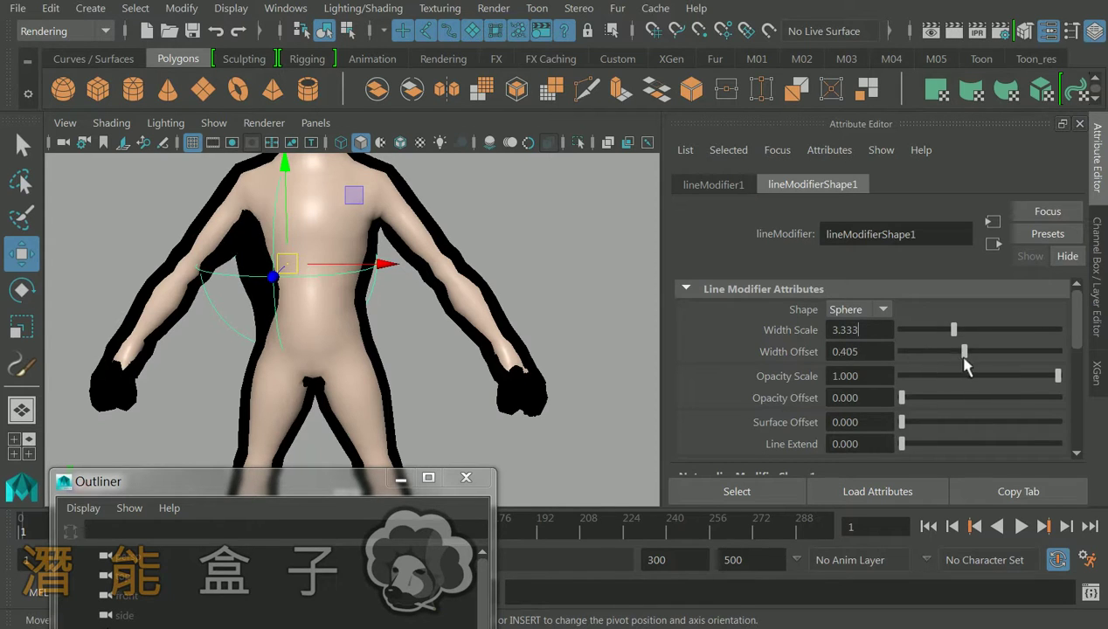
pyautogui.click(868, 330)
pyautogui.write('1')
pyautogui.press('Return')
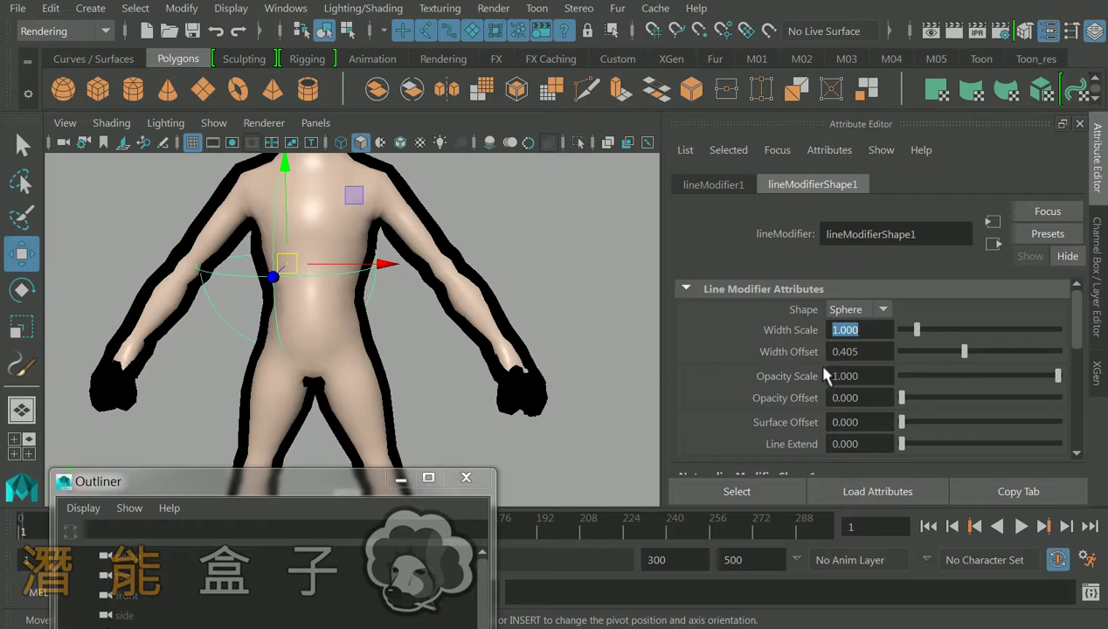
# Try a Width Offset of 3.000, then reset Width Offset to 0.000
pyautogui.moveTo(967, 357); pyautogui.dragTo(1106, 352)
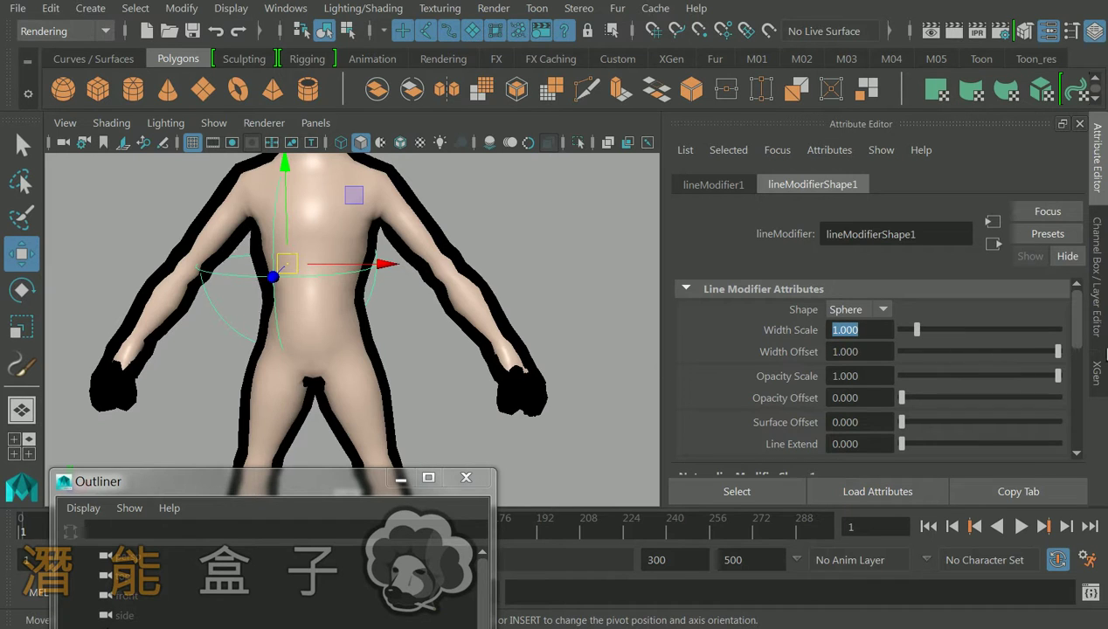
pyautogui.click(874, 351)
pyautogui.write('3')
pyautogui.press('Return')
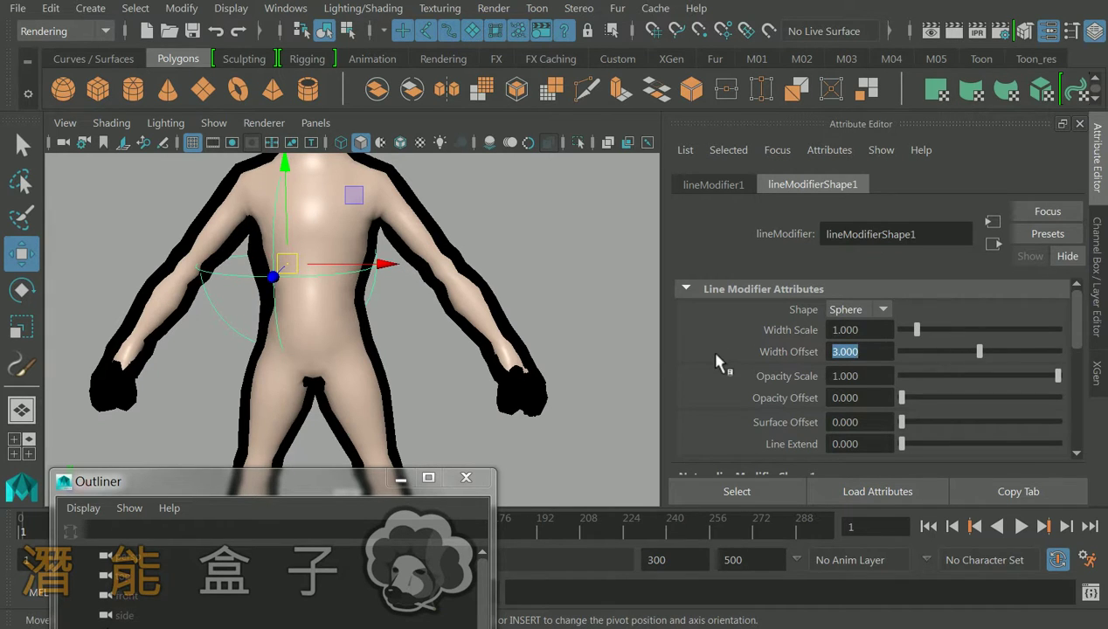
pyautogui.moveTo(978, 353); pyautogui.dragTo(913, 353)
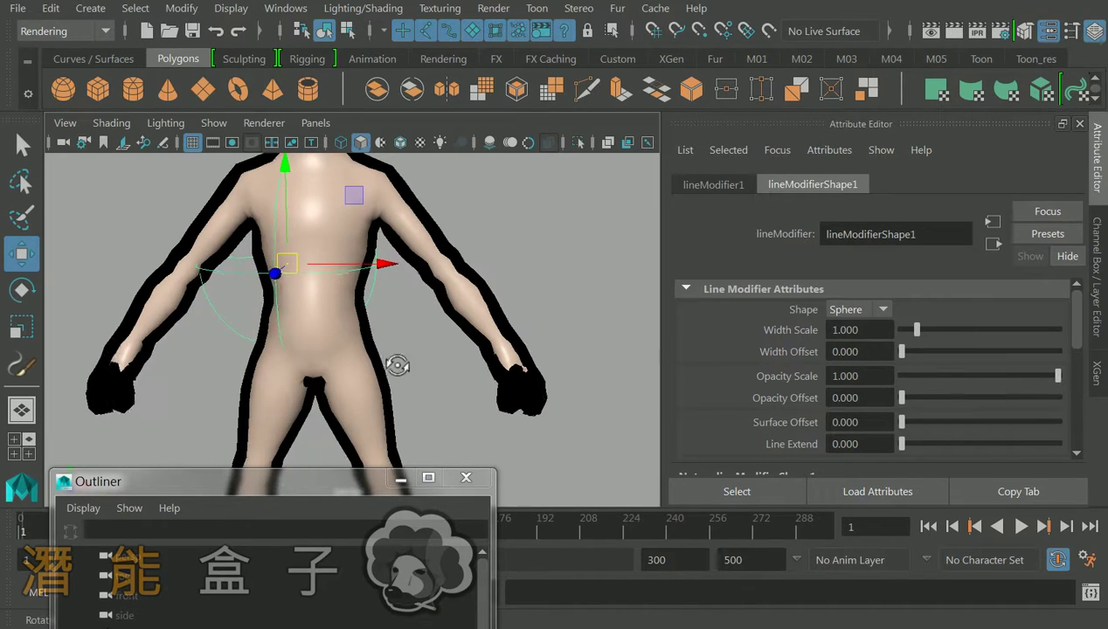
# Orbit around the character and drag the modifier's Opacity Scale down to 0.000
pyautogui.keyDown('alt'); pyautogui.moveTo(396, 364); pyautogui.dragTo(338, 287); pyautogui.keyUp('alt')
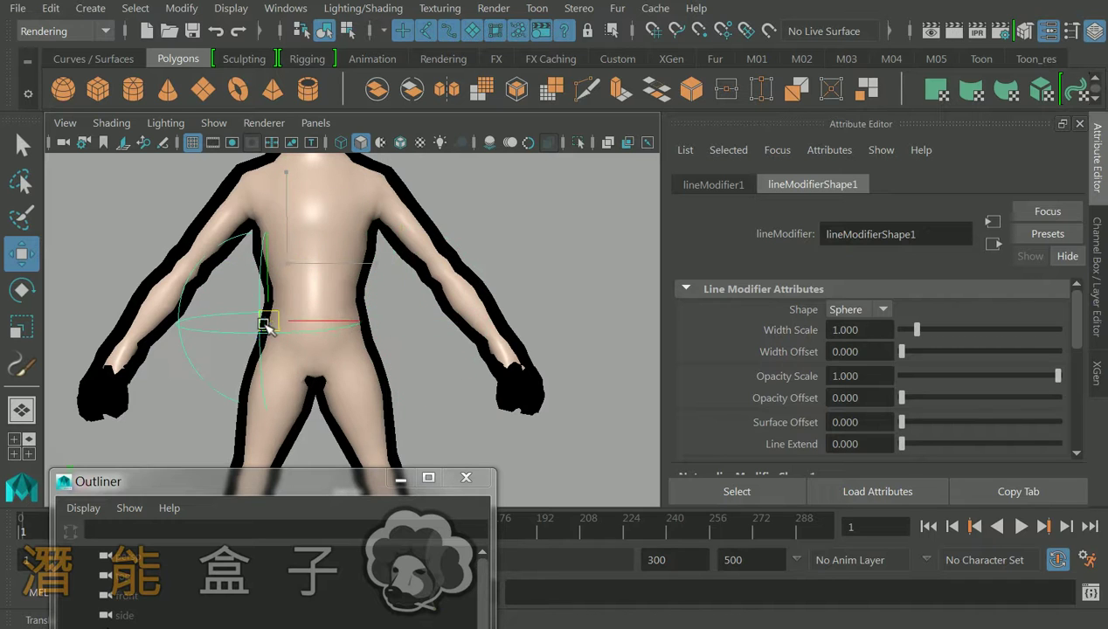
pyautogui.keyDown('alt'); pyautogui.moveTo(268, 317); pyautogui.dragTo(335, 336); pyautogui.keyUp('alt')
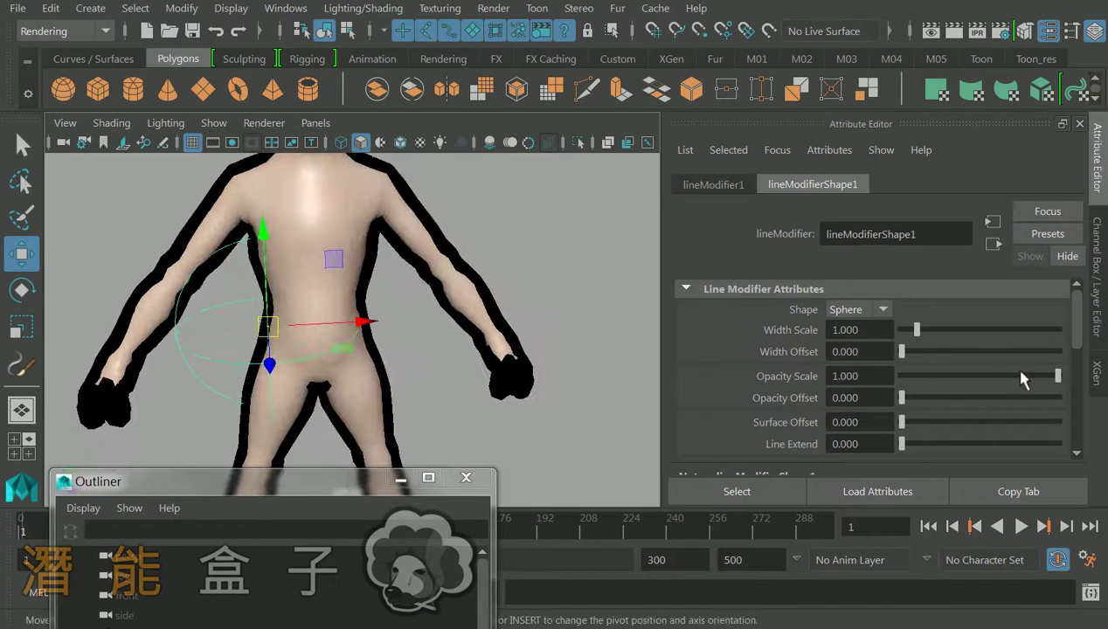
pyautogui.moveTo(1059, 385); pyautogui.dragTo(820, 372)
pyautogui.click(953, 31)
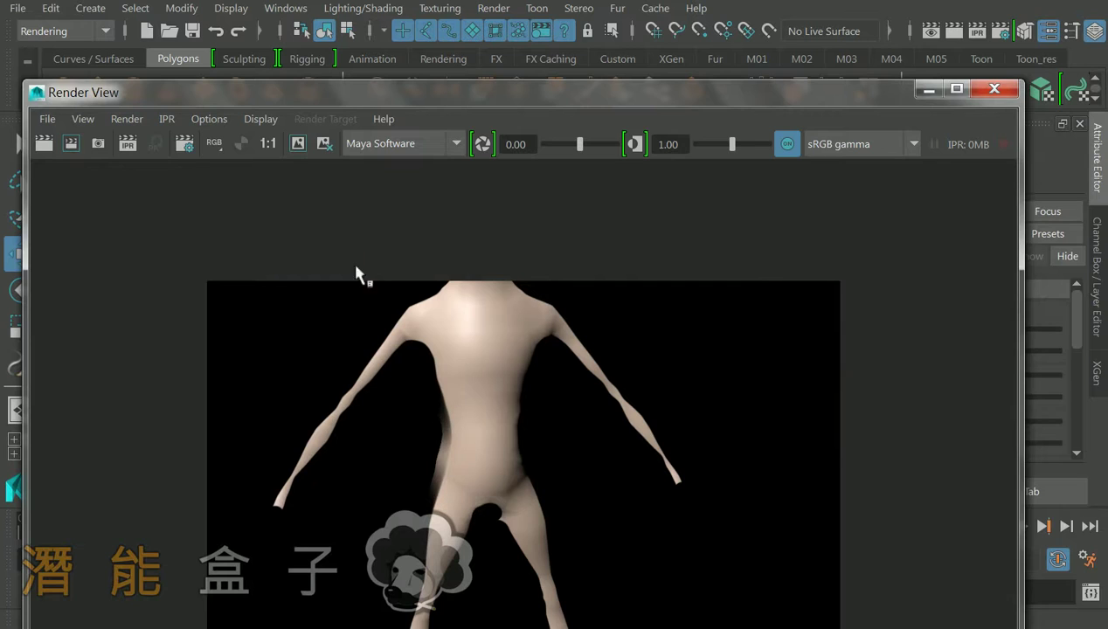
pyautogui.click(243, 144)
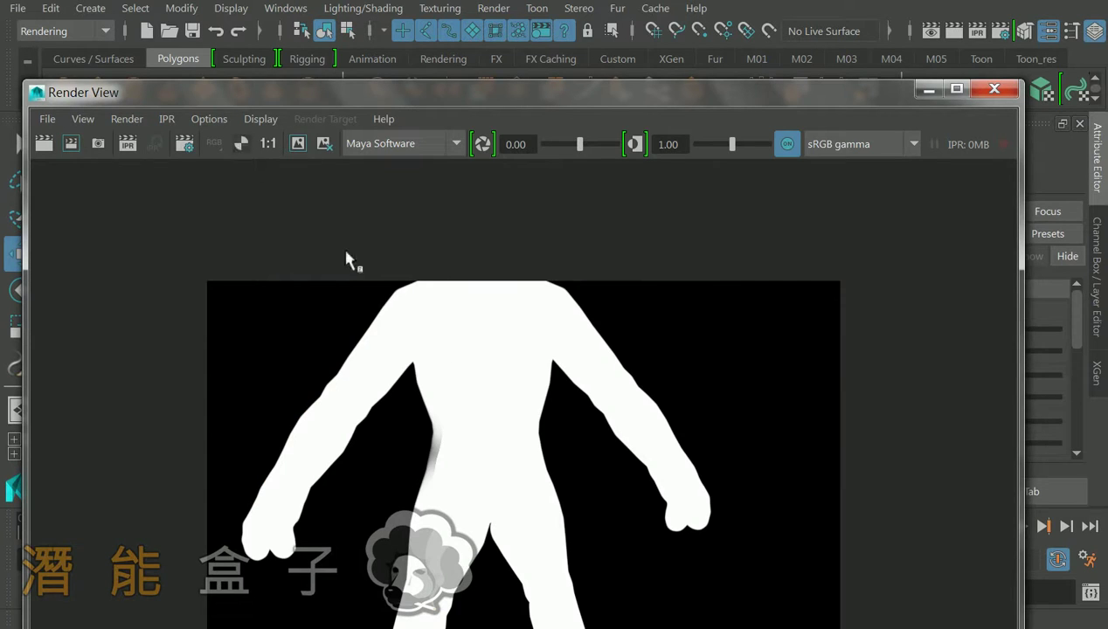
pyautogui.click(215, 143)
# Turn on Modify Color with red and drop the Dropoff curve's end point to 0
pyautogui.click(995, 89)
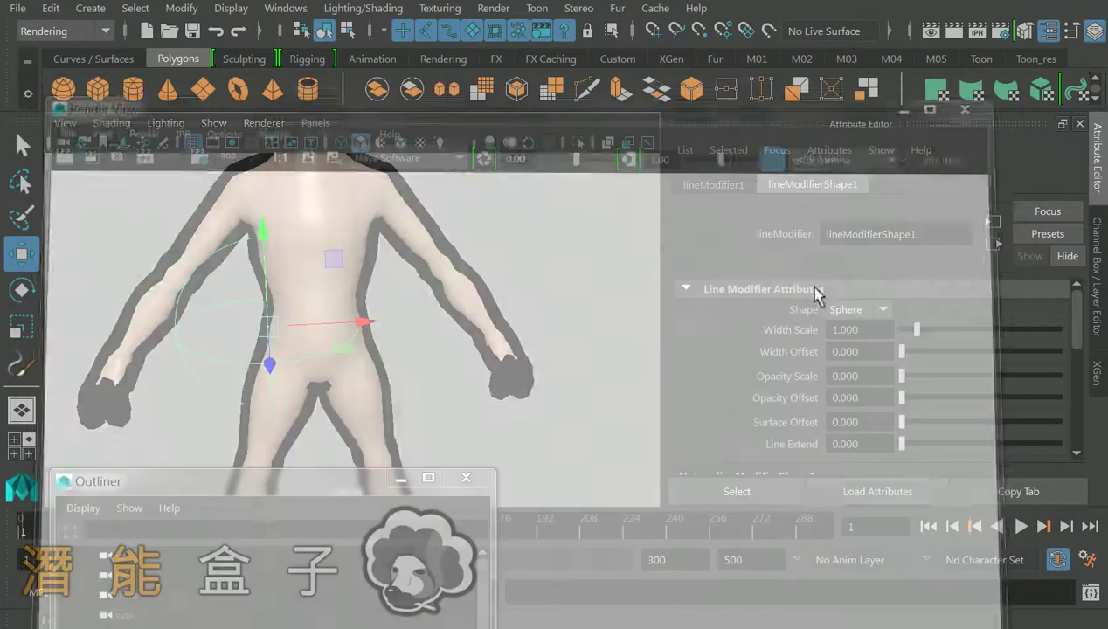
pyautogui.scroll(-2, 916, 437)
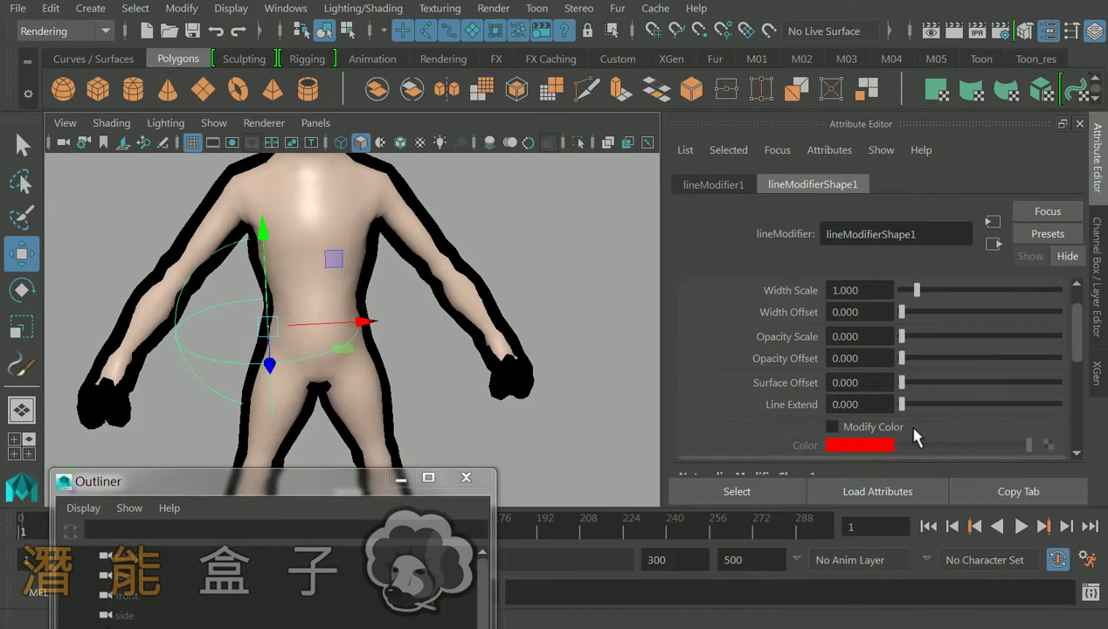
pyautogui.moveTo(900, 393); pyautogui.dragTo(835, 396)
pyautogui.click(832, 427)
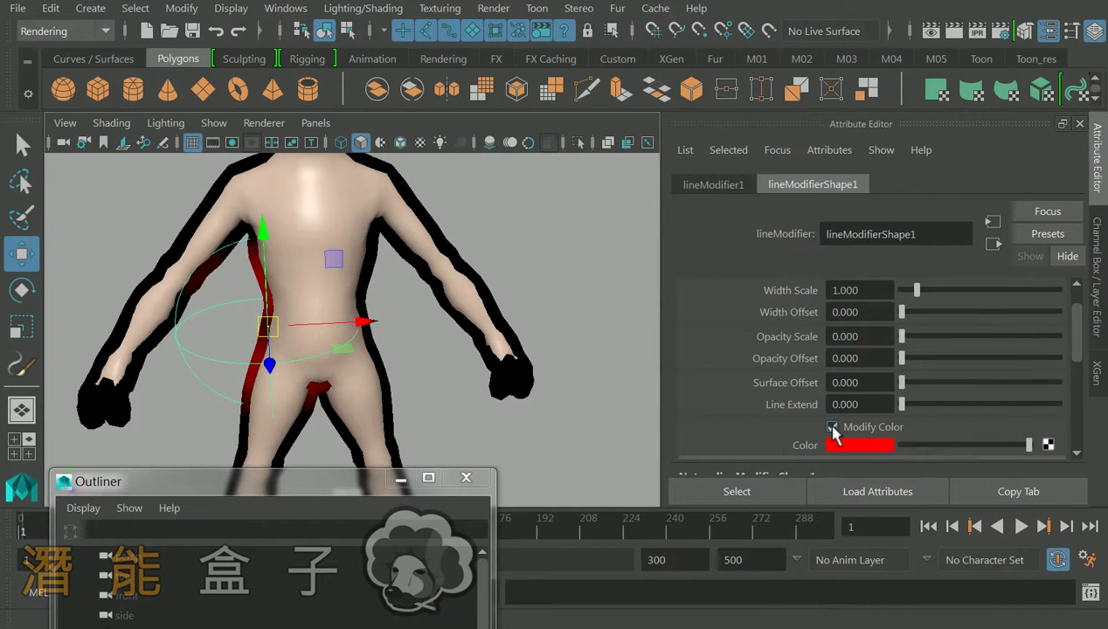
pyautogui.scroll(-3, 979, 417)
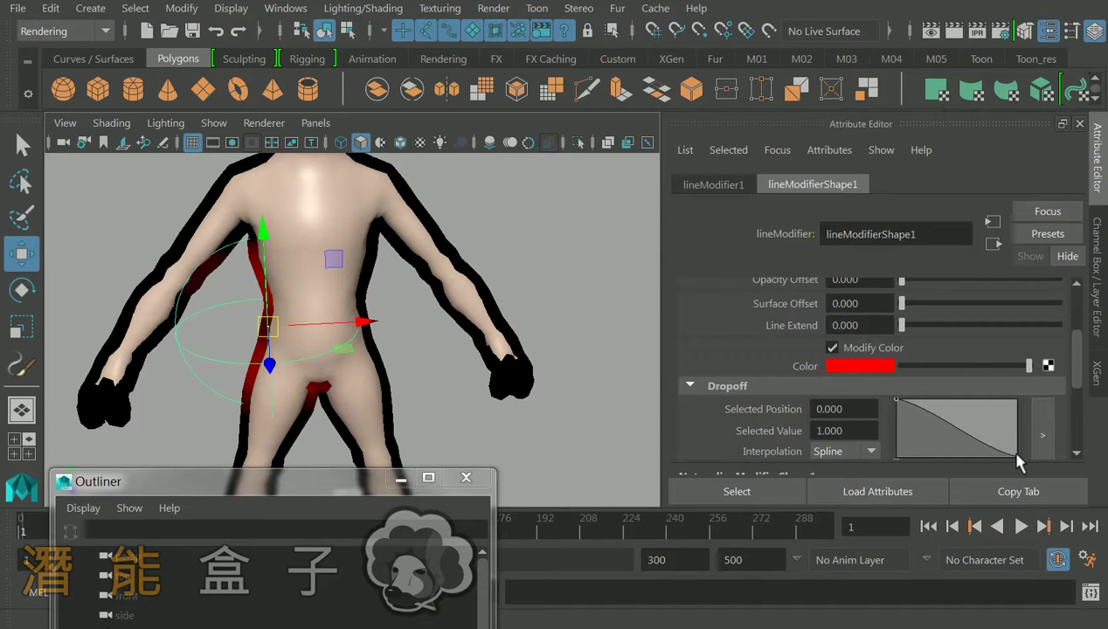
pyautogui.moveTo(1018, 456)
pyautogui.mouseDown()
pyautogui.moveTo(1016, 401)
pyautogui.moveTo(1012, 457)
pyautogui.mouseUp()
pyautogui.scroll(-3, 519, 383)
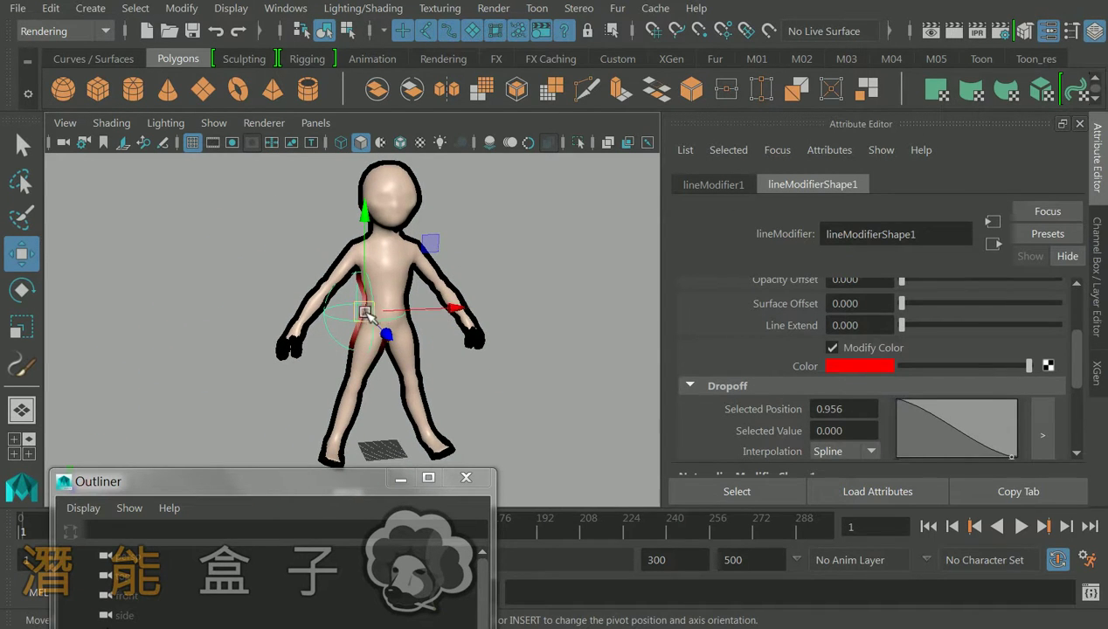
# Move the line modifier onto the character's arm and reselect pfxToon1
pyautogui.moveTo(376, 316); pyautogui.dragTo(335, 290)
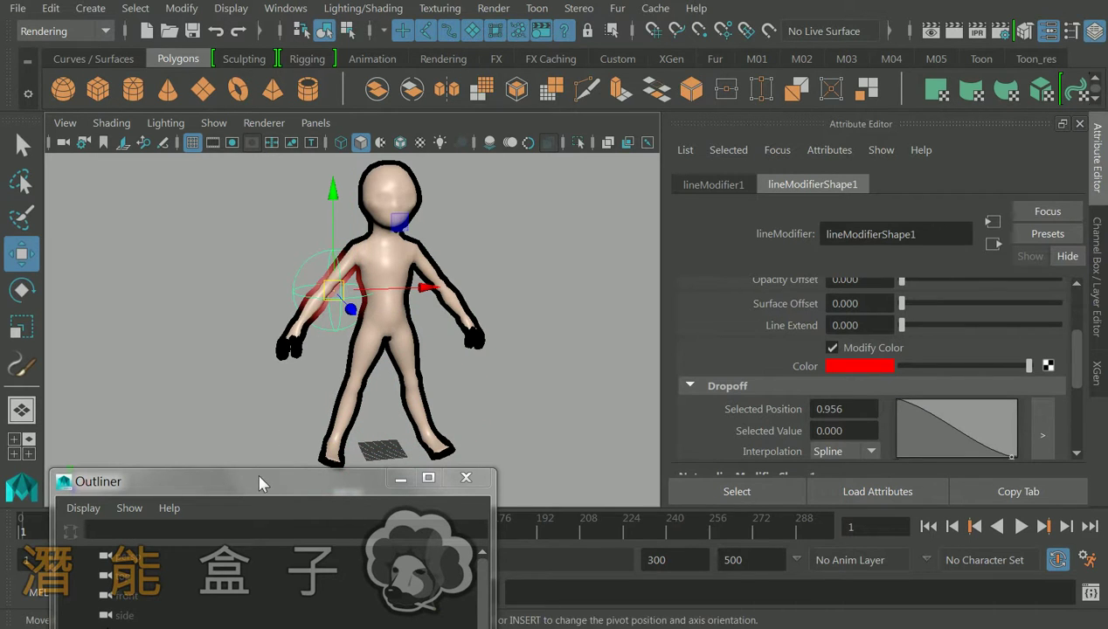
pyautogui.moveTo(289, 481); pyautogui.dragTo(791, 263)
pyautogui.click(652, 437)
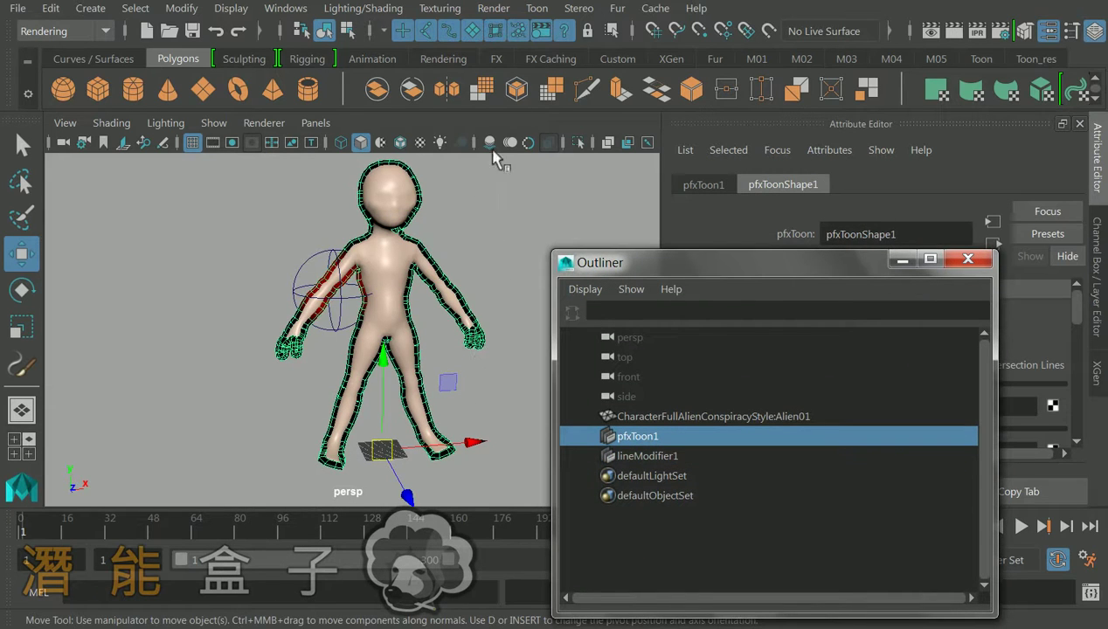
pyautogui.click(534, 10)
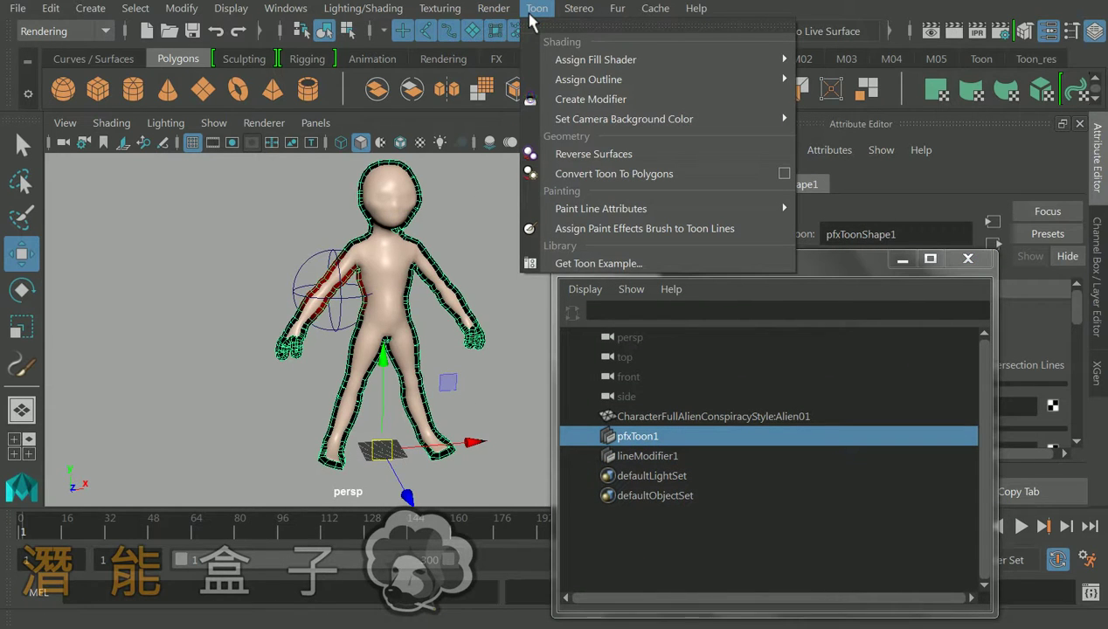
# Create a second line modifier, enlarge it, and move it onto the other arm
pyautogui.click(591, 99)
pyautogui.press('r')
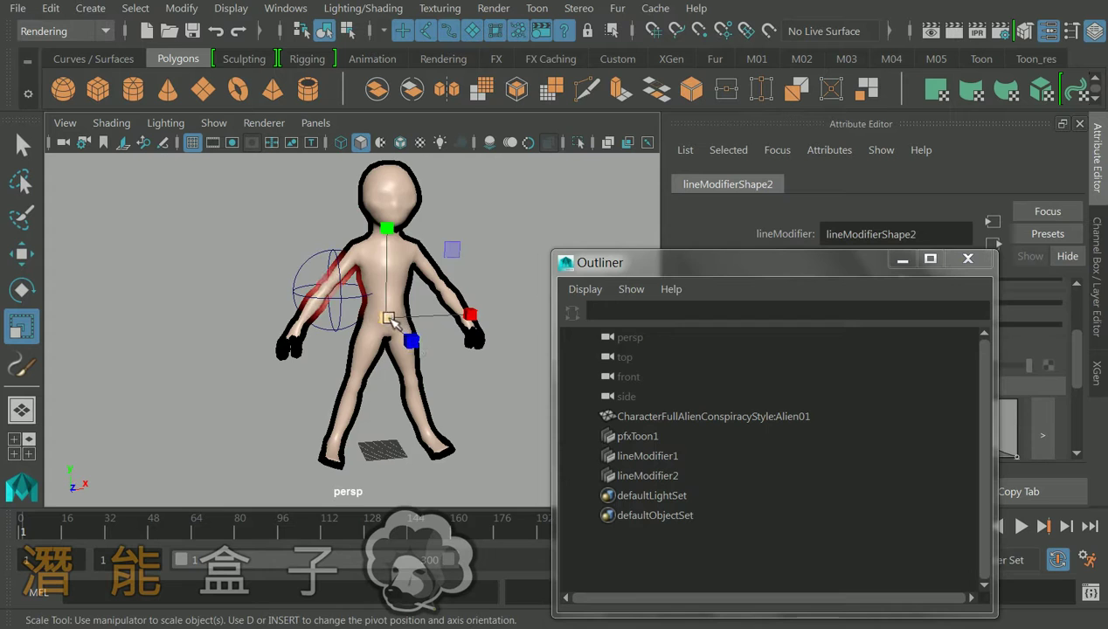
pyautogui.moveTo(389, 317); pyautogui.dragTo(498, 363)
pyautogui.press('w')
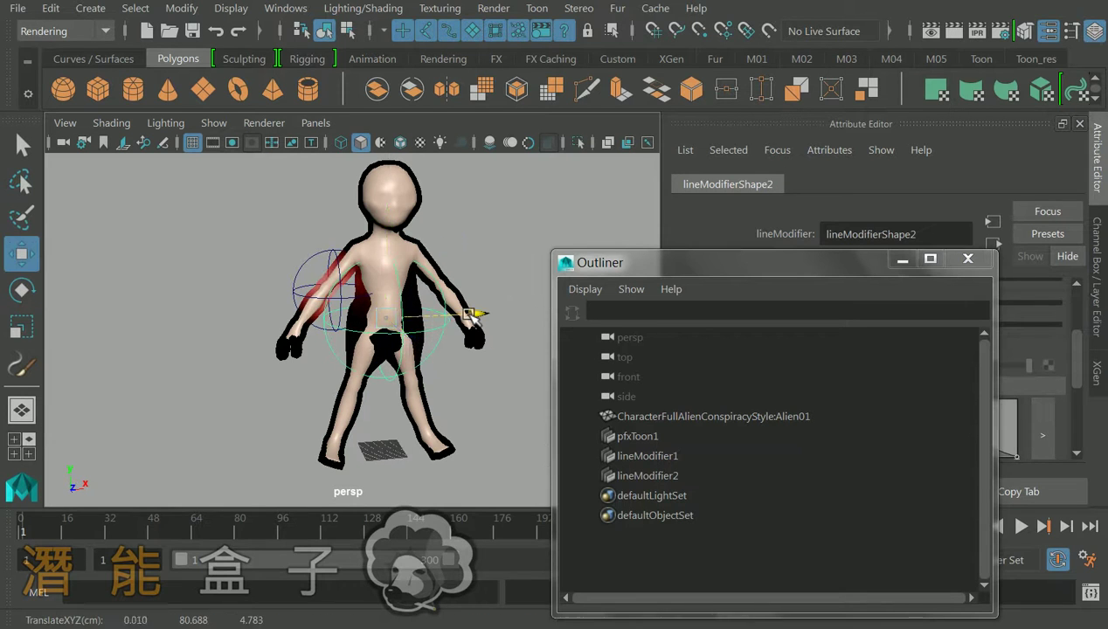
pyautogui.moveTo(470, 314); pyautogui.dragTo(532, 314)
pyautogui.moveTo(629, 262); pyautogui.dragTo(114, 374)
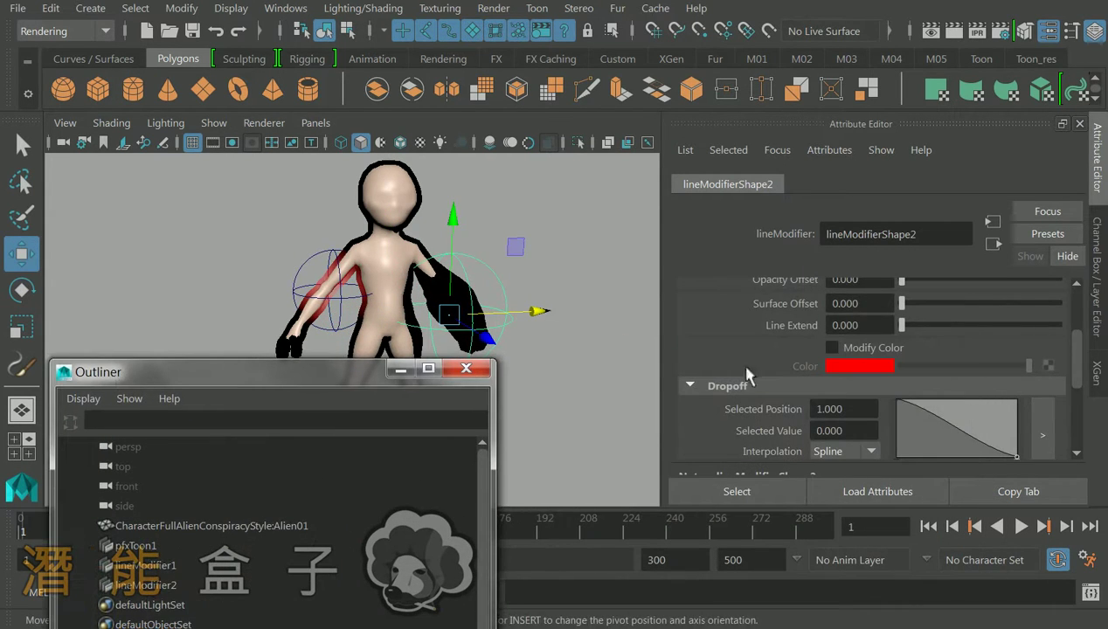
pyautogui.scroll(3, 849, 351)
# Set the modifier's Brush Tube Force to -0.257 and reselect pfxToon1
pyautogui.click(804, 291)
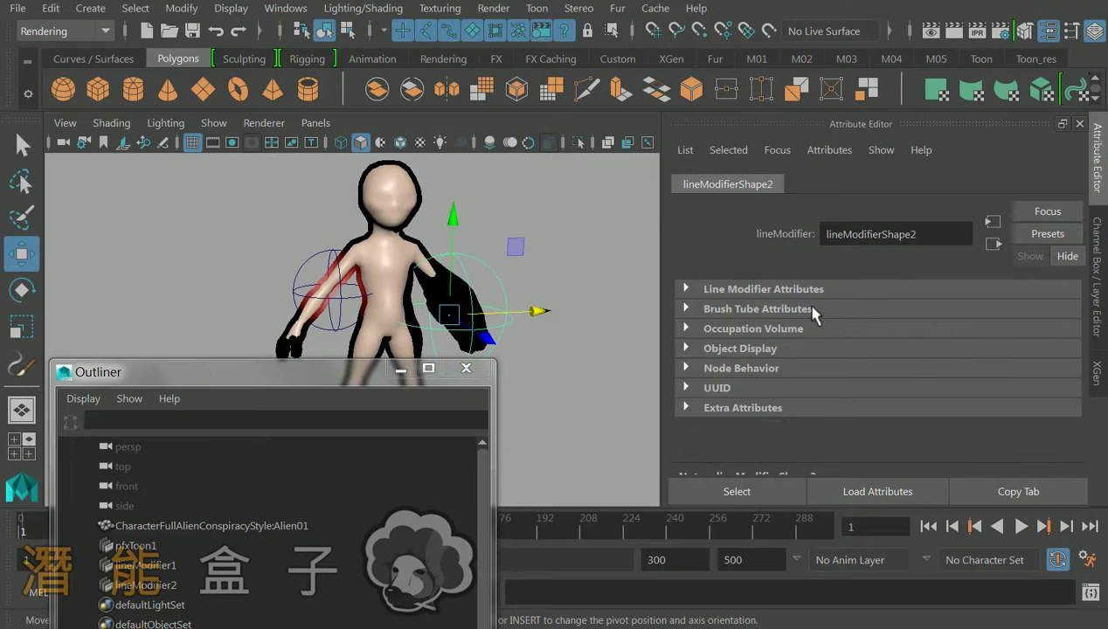
pyautogui.click(800, 310)
pyautogui.moveTo(964, 339)
pyautogui.mouseDown()
pyautogui.moveTo(1052, 339)
pyautogui.moveTo(927, 339)
pyautogui.moveTo(960, 339)
pyautogui.mouseUp()
pyautogui.scroll(5, 515, 319)
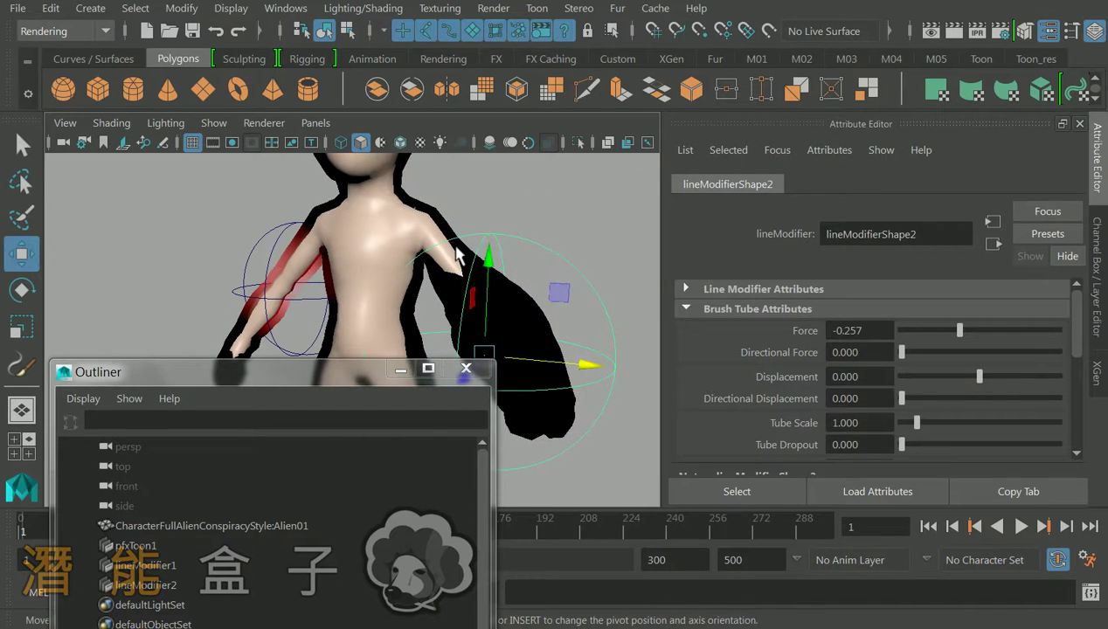
pyautogui.press('q')
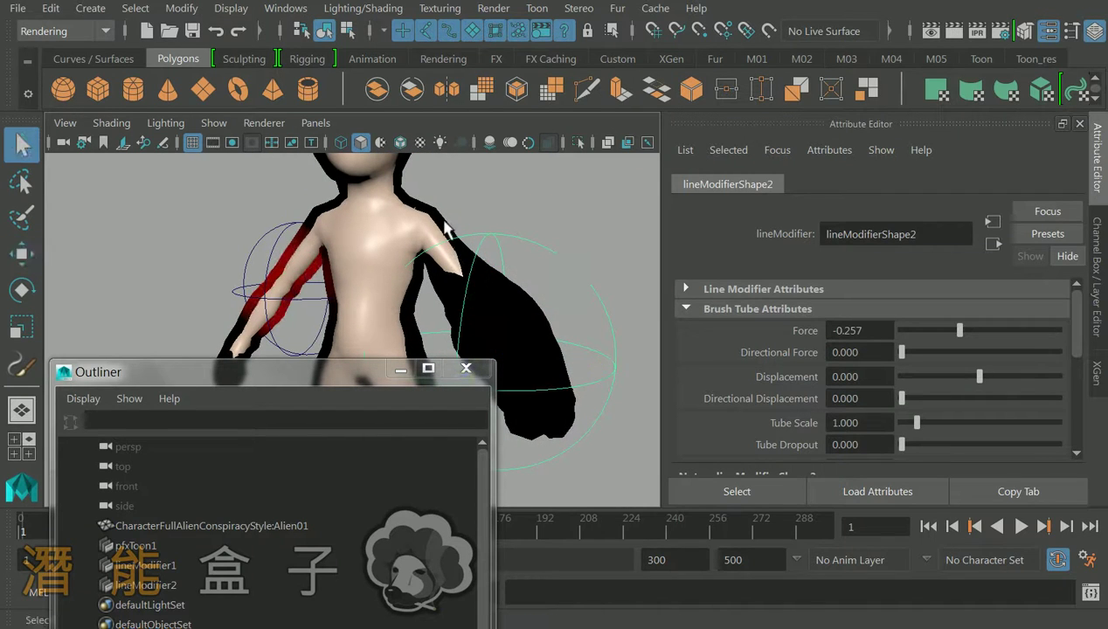
pyautogui.click(447, 229)
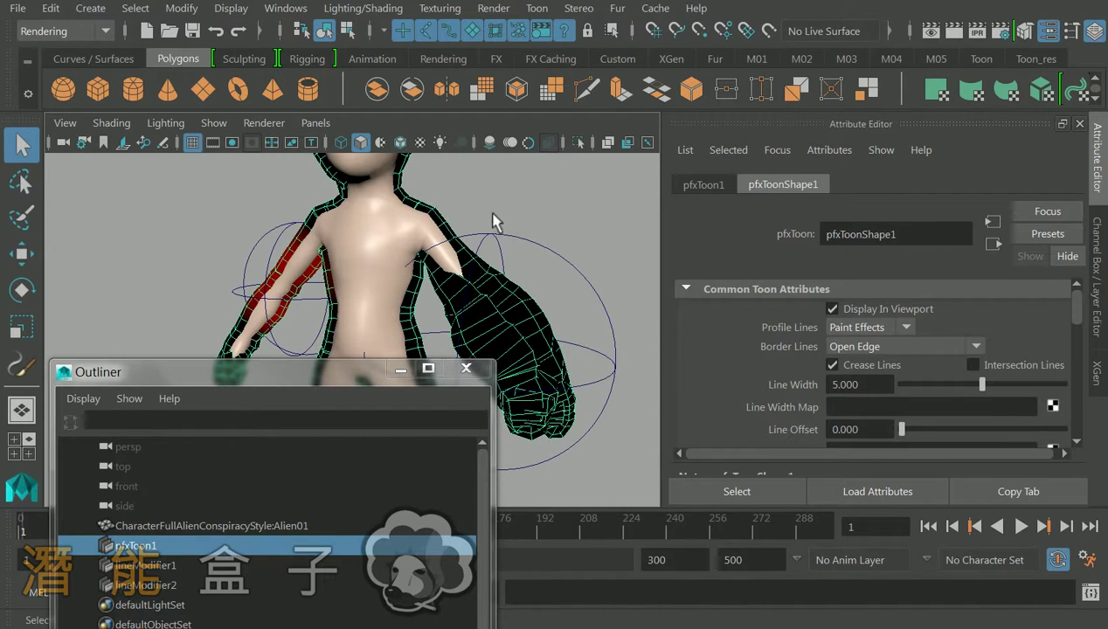
# Open the Paint Effects flower brushes in the Visor and load the dahliaPink brush
pyautogui.click(286, 8)
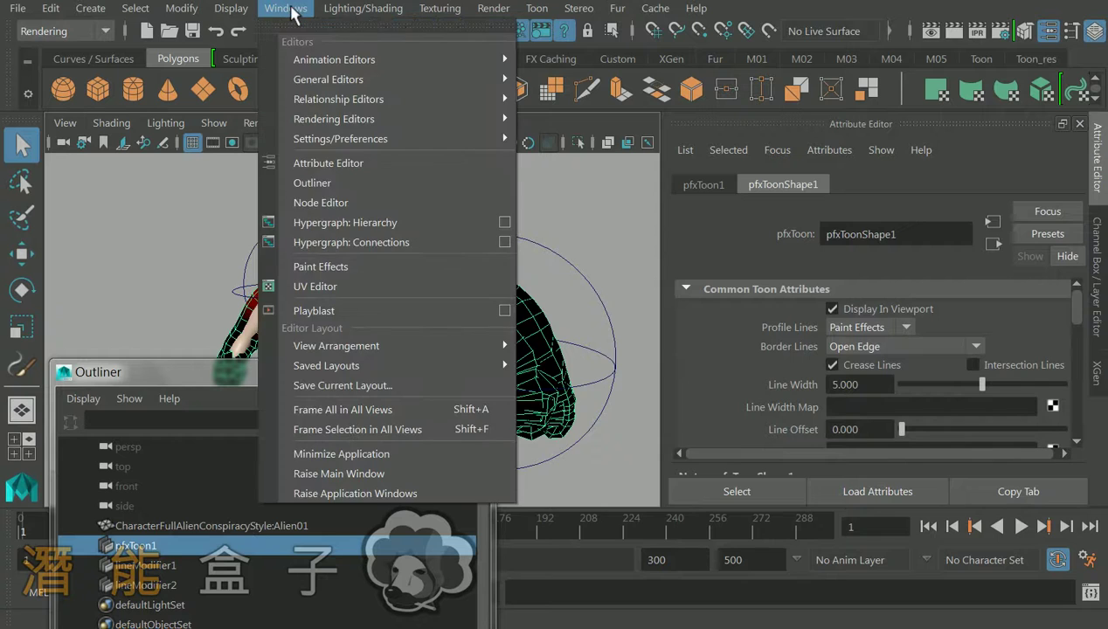
pyautogui.moveTo(379, 94)
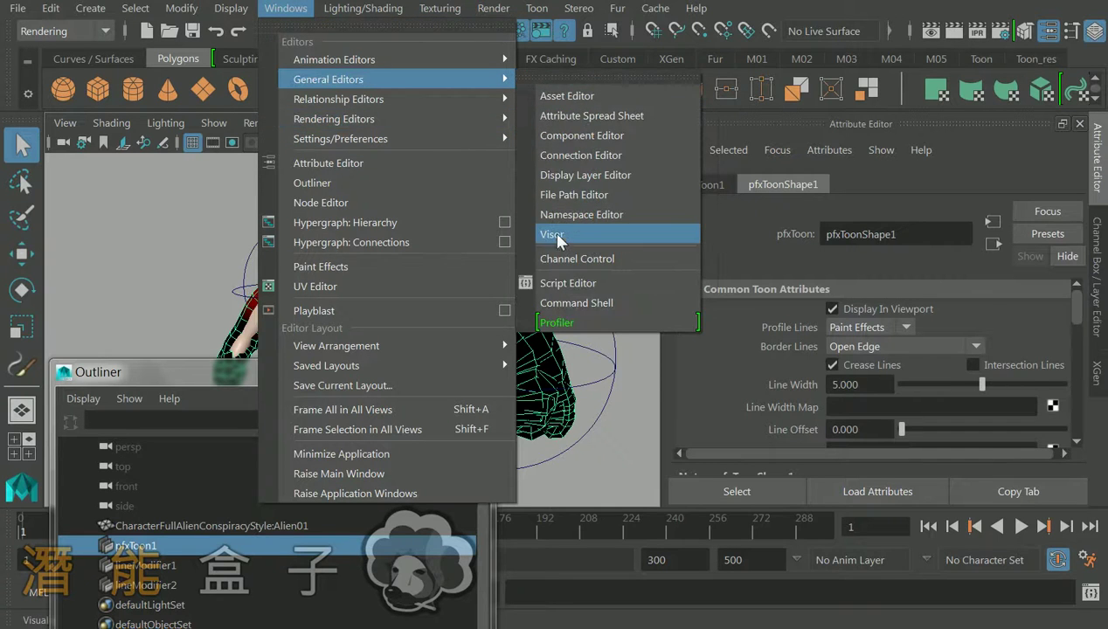
pyautogui.click(554, 236)
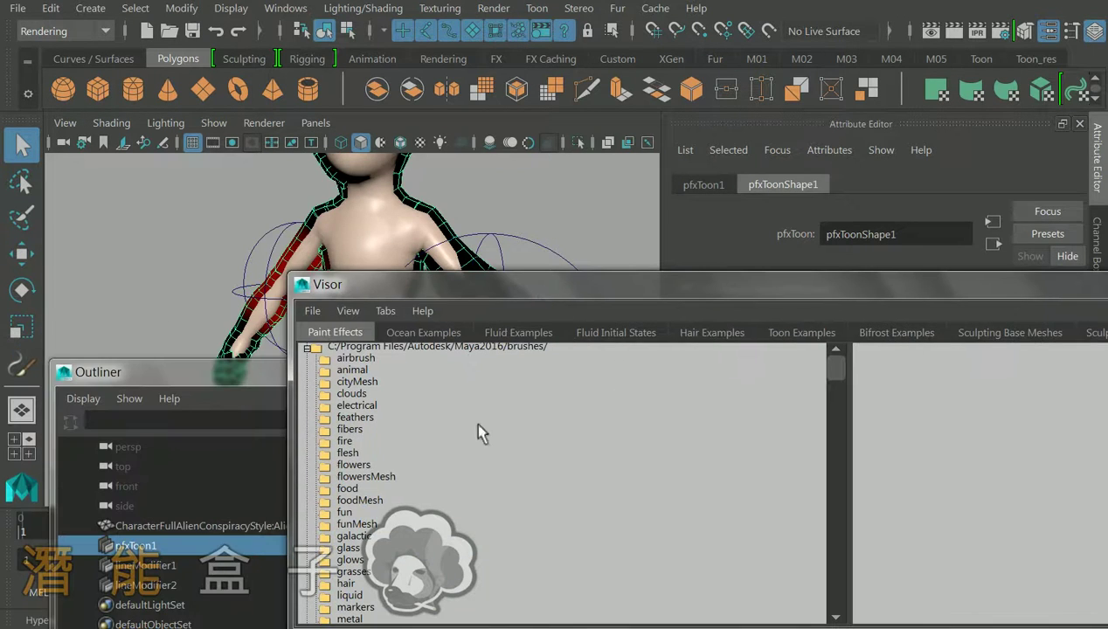
pyautogui.click(350, 453)
pyautogui.click(354, 465)
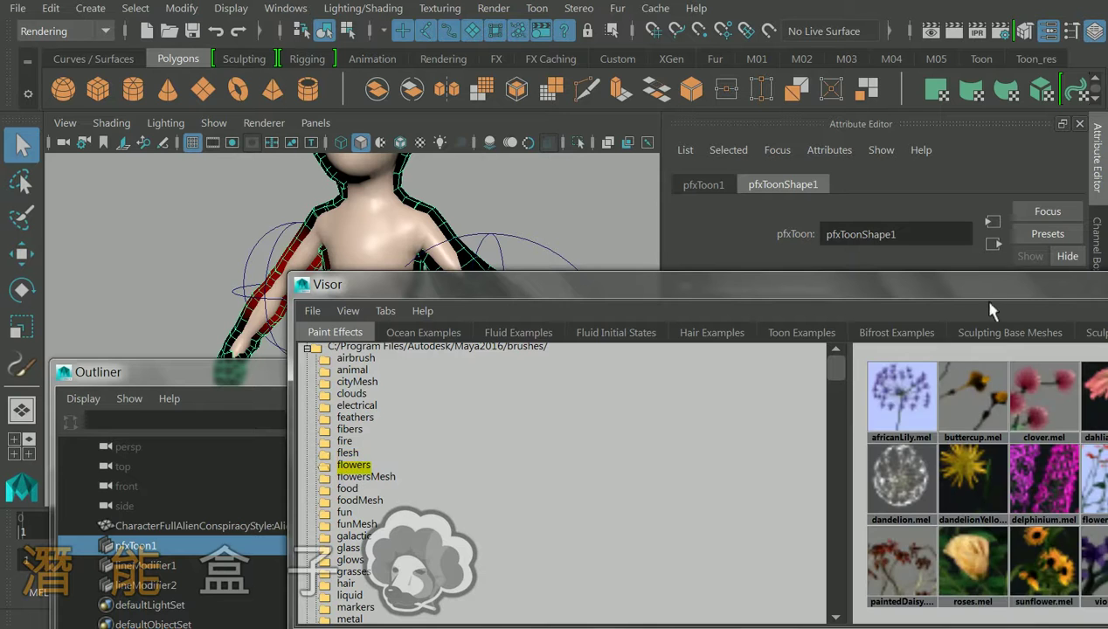
pyautogui.moveTo(988, 285); pyautogui.dragTo(499, 390)
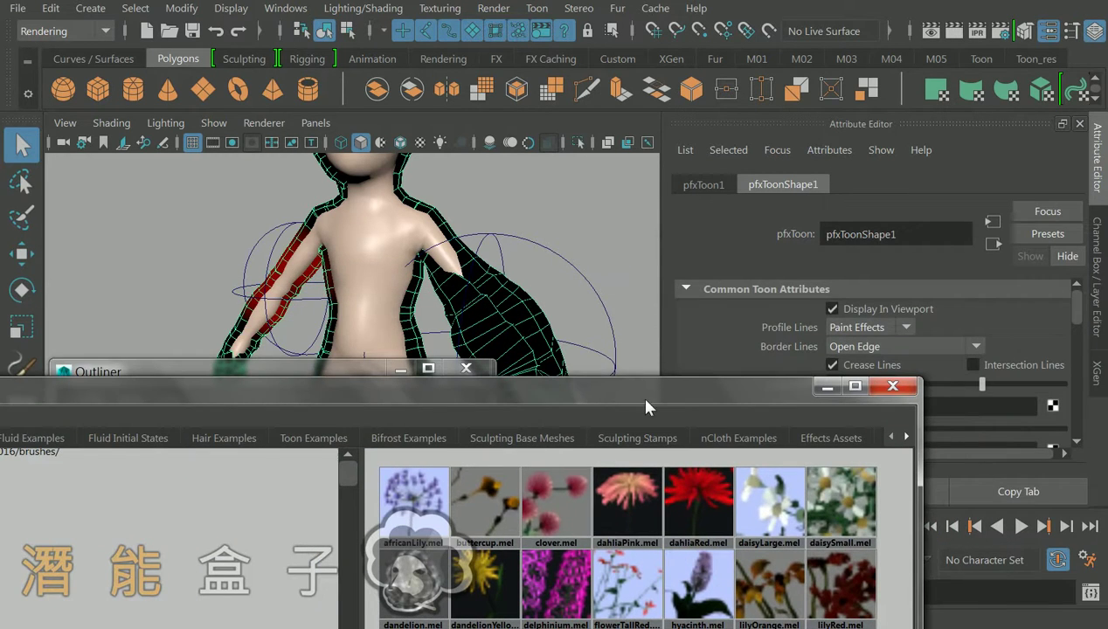
pyautogui.moveTo(645, 408); pyautogui.dragTo(667, 255)
pyautogui.click(664, 332)
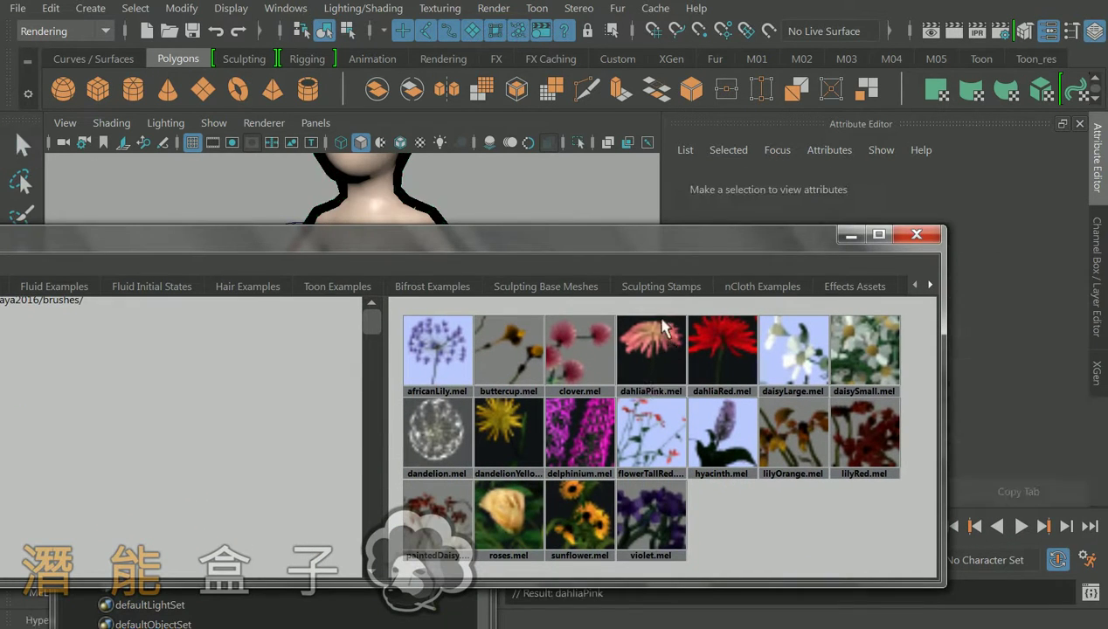
pyautogui.moveTo(643, 240); pyautogui.dragTo(704, 526)
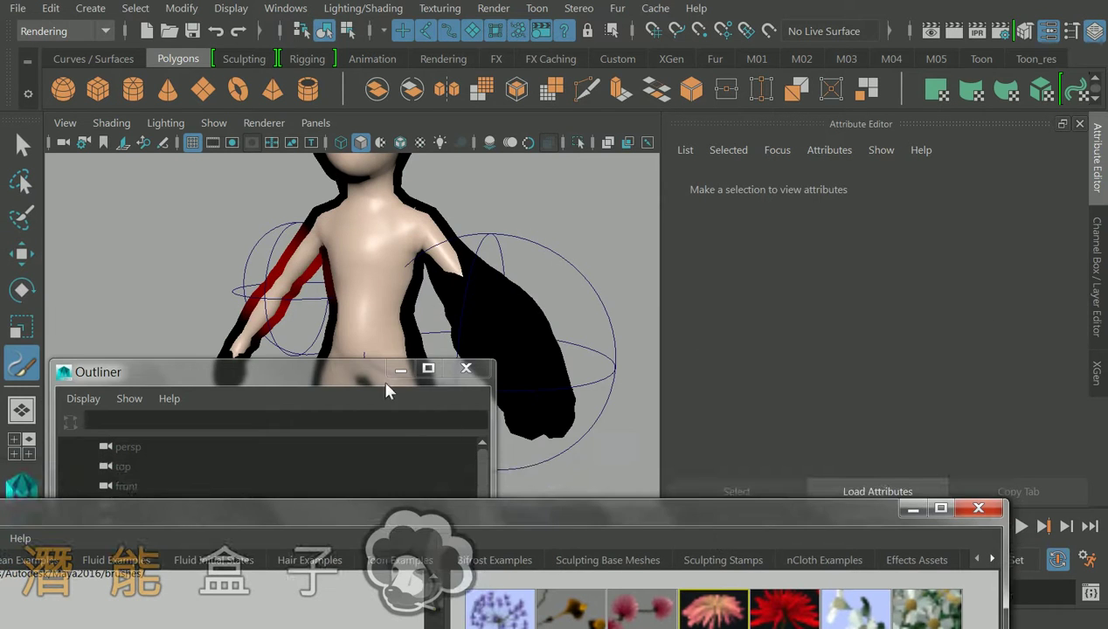
# Select lineModifier2, assign the Paint Effects brush to the toon lines, and close the Outliner
pyautogui.moveTo(381, 378); pyautogui.dragTo(364, 215)
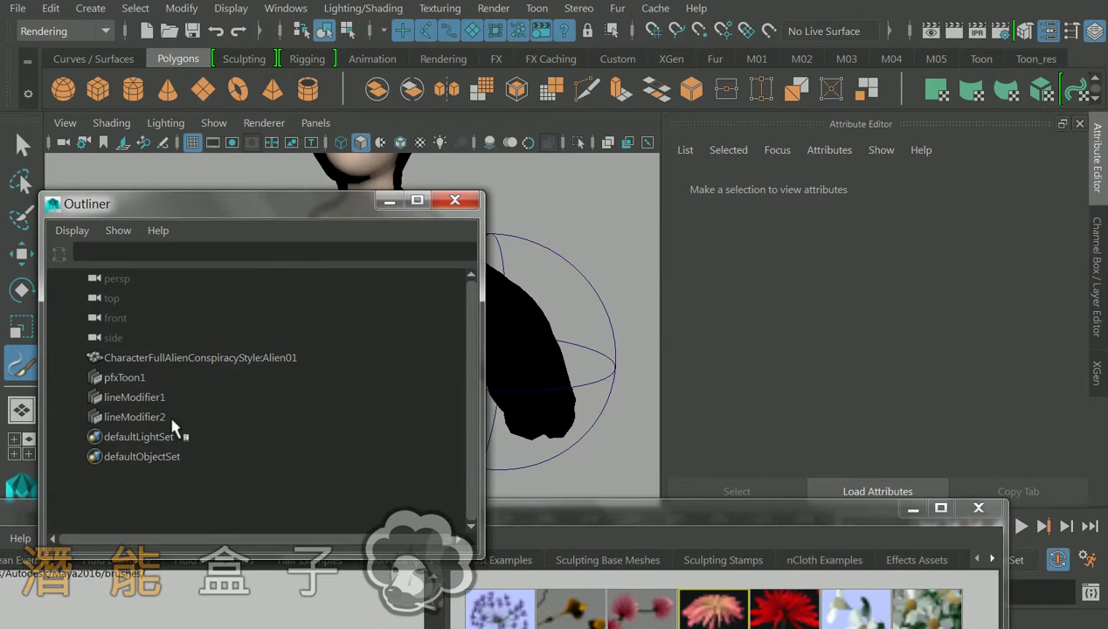
pyautogui.click(171, 420)
pyautogui.click(706, 617)
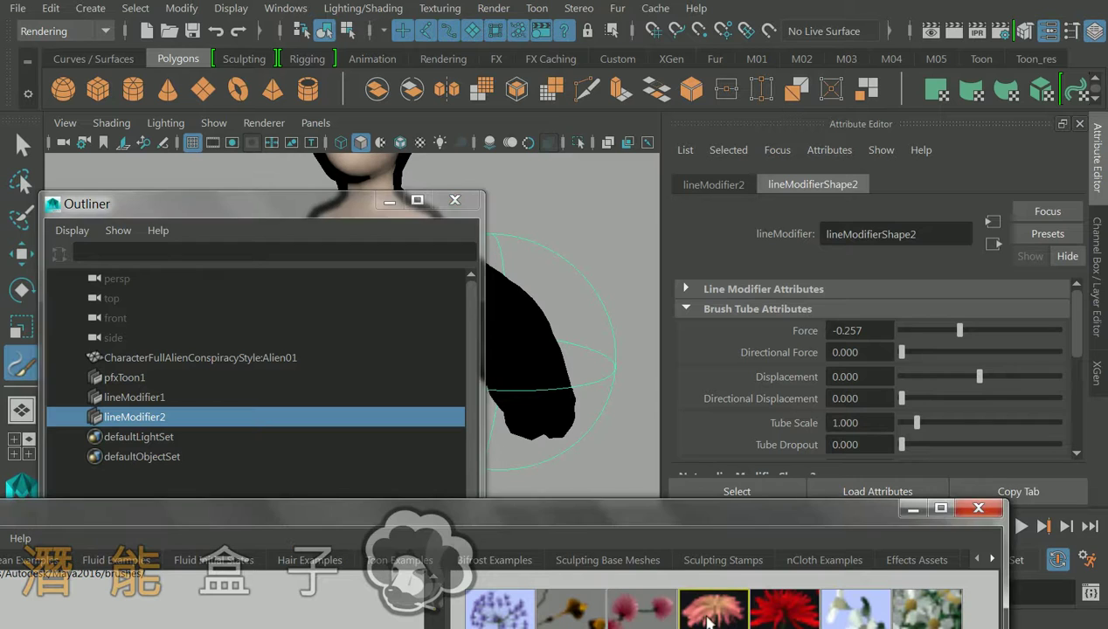
pyautogui.click(537, 8)
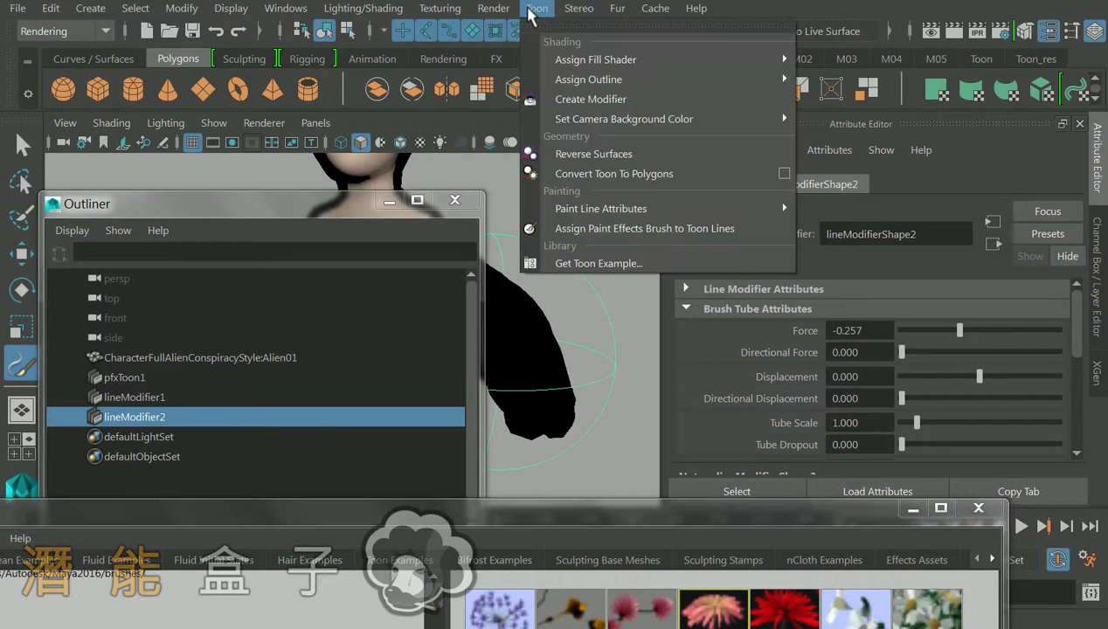
pyautogui.click(581, 228)
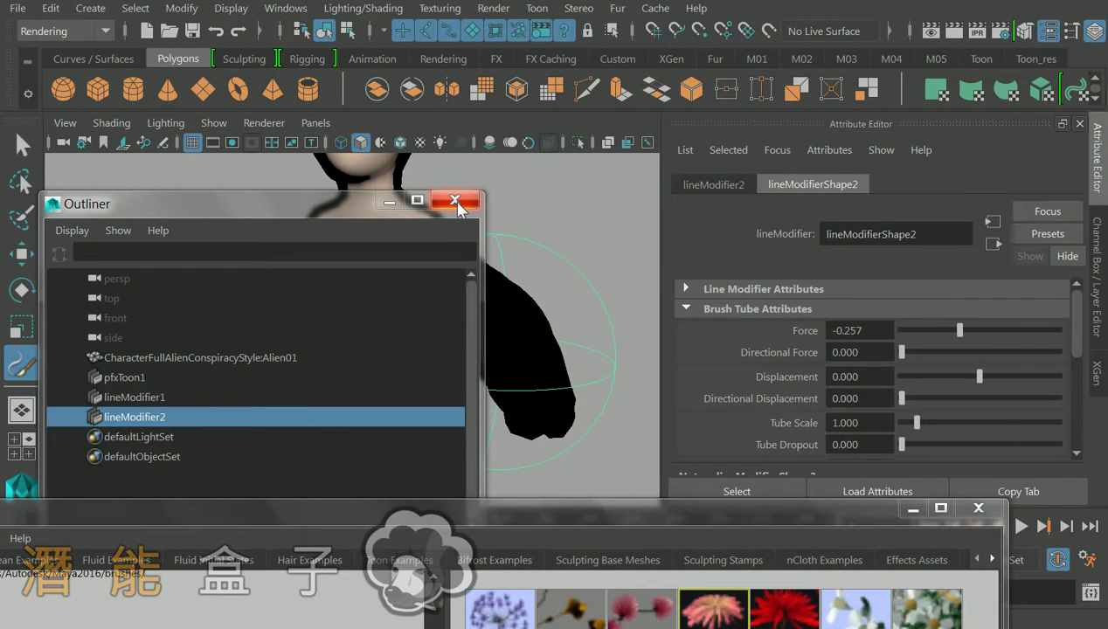
pyautogui.click(455, 201)
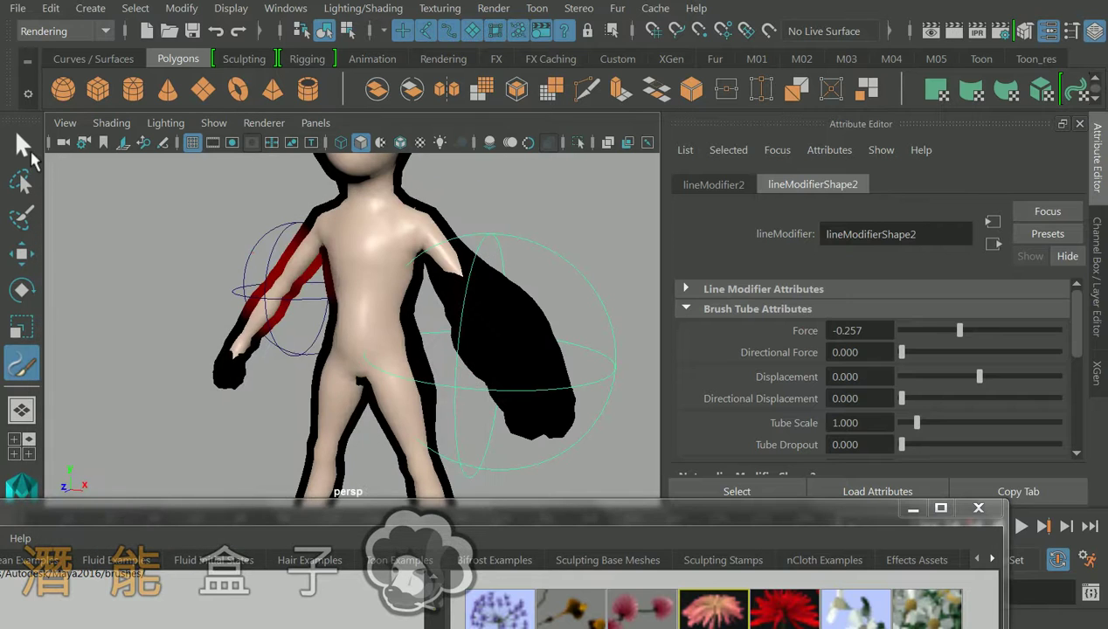
# Set the viewport renderer to Legacy High Quality Viewport, zoom out, and select the toon outline
pyautogui.click(26, 149)
pyautogui.click(264, 123)
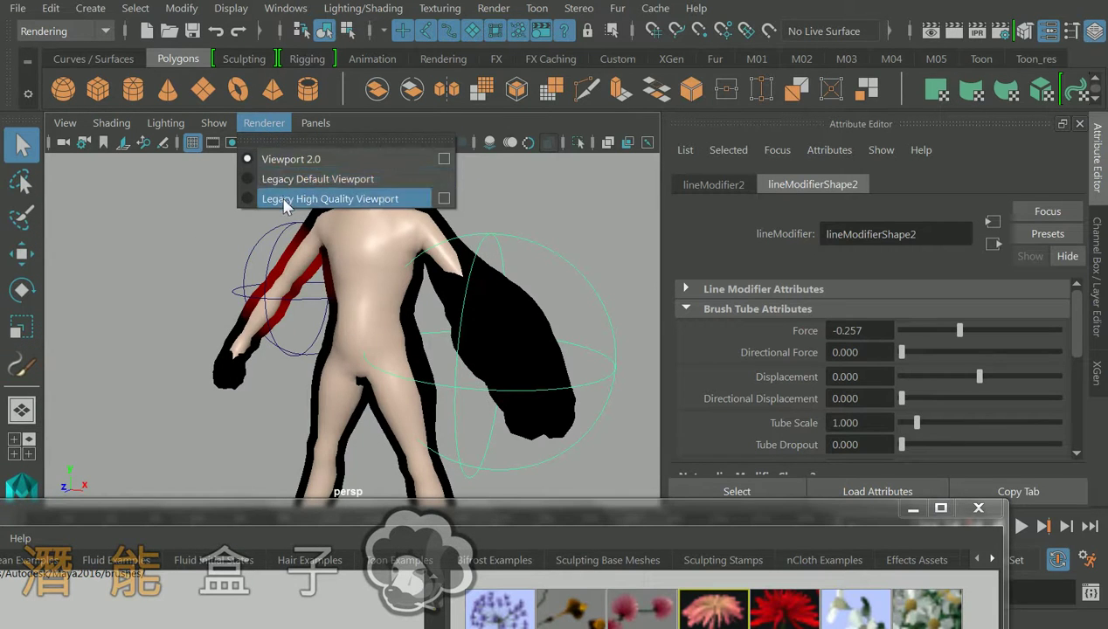
pyautogui.click(284, 200)
pyautogui.scroll(-3, 498, 250)
pyautogui.scroll(-3, 612, 437)
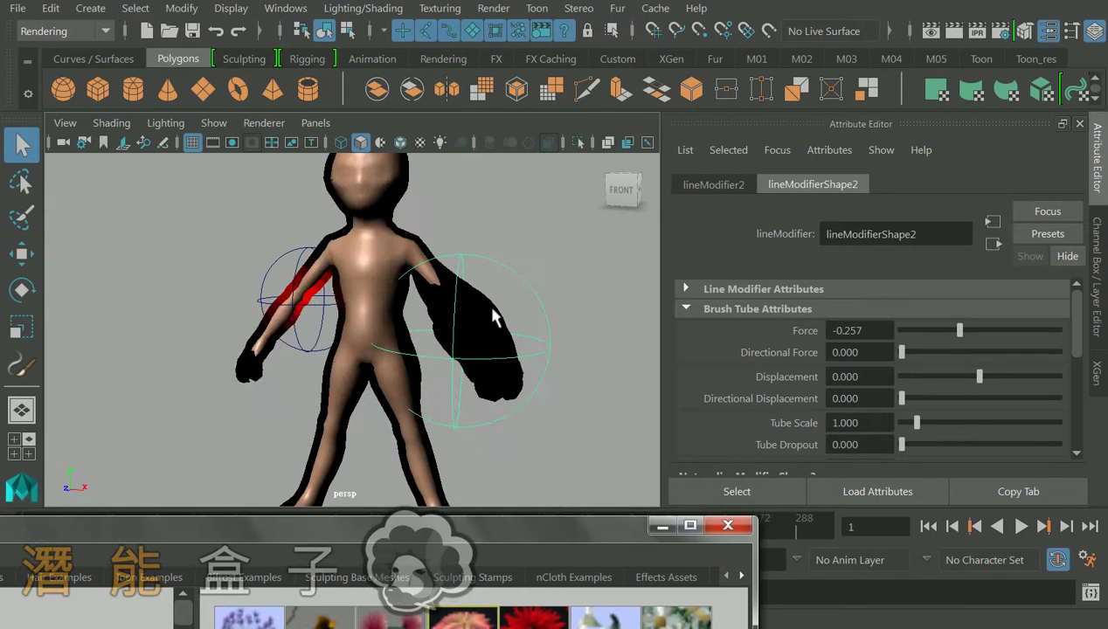
pyautogui.click(496, 317)
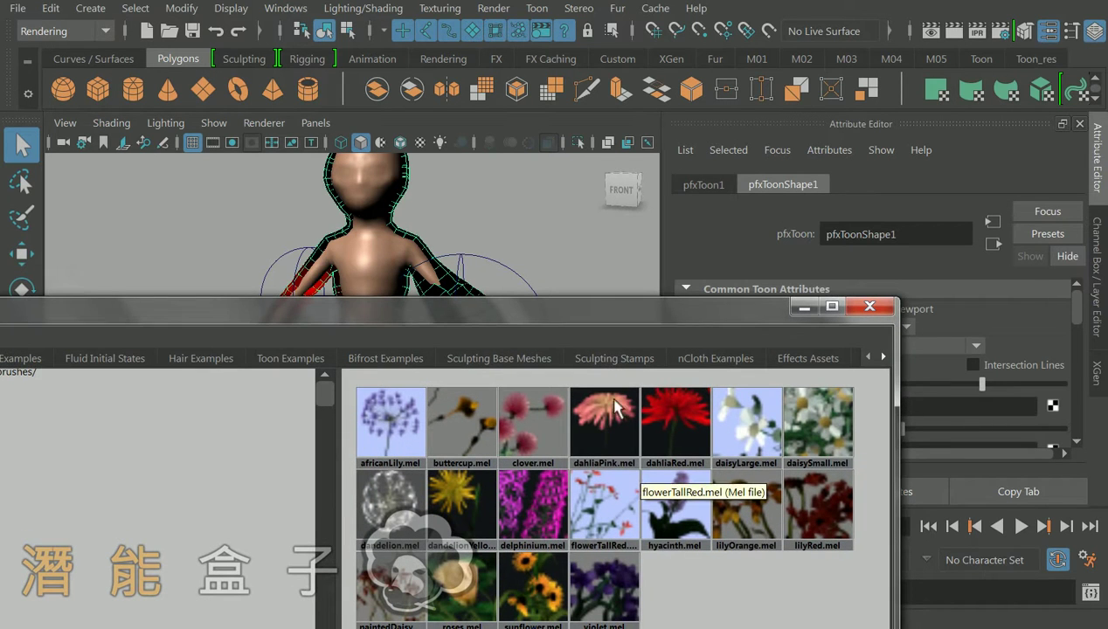
# Assign the dahliaPink brush to the character's toon lines so flowers grow along them
pyautogui.click(633, 426)
pyautogui.click(528, 12)
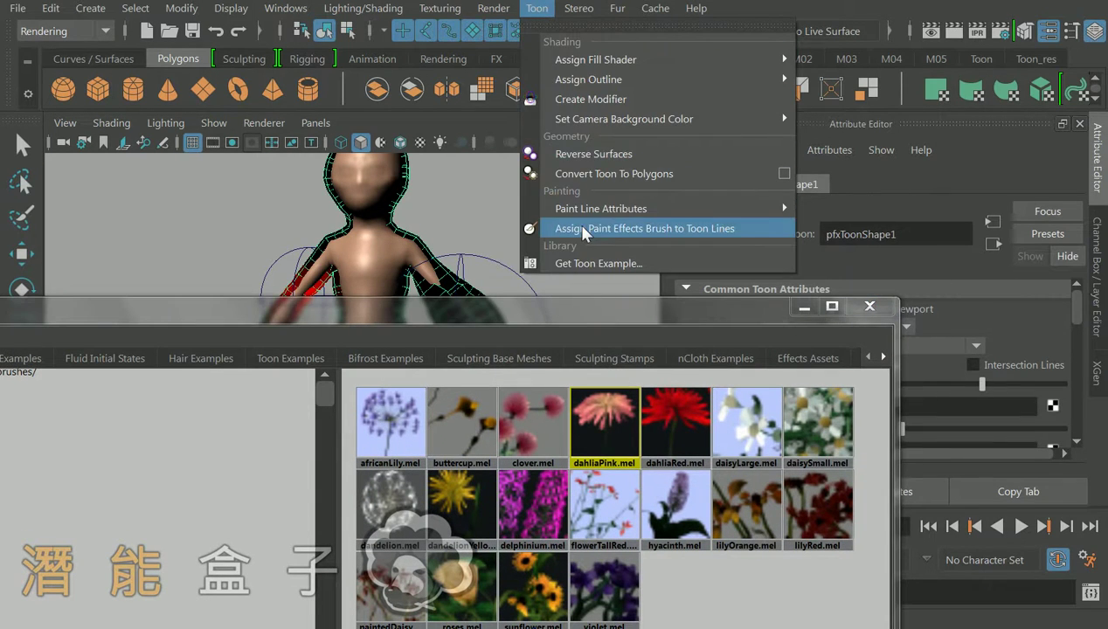
pyautogui.click(546, 226)
pyautogui.moveTo(622, 341)
pyautogui.mouseDown()
pyautogui.moveTo(560, 459)
pyautogui.moveTo(546, 537)
pyautogui.mouseUp()
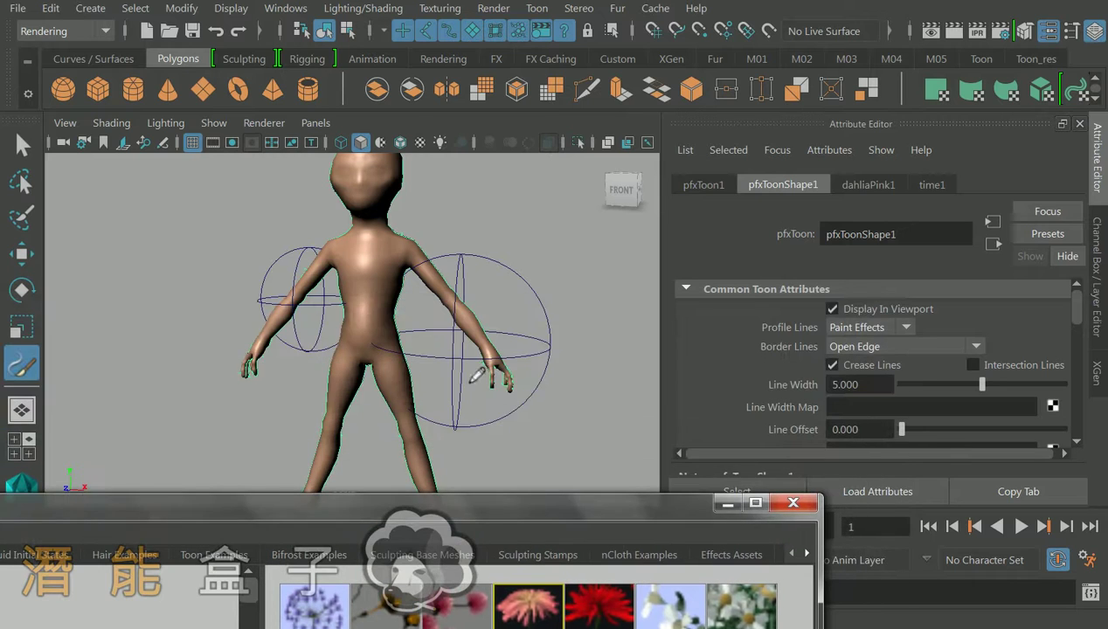
pyautogui.scroll(5, 478, 262)
pyautogui.scroll(15, 437, 348)
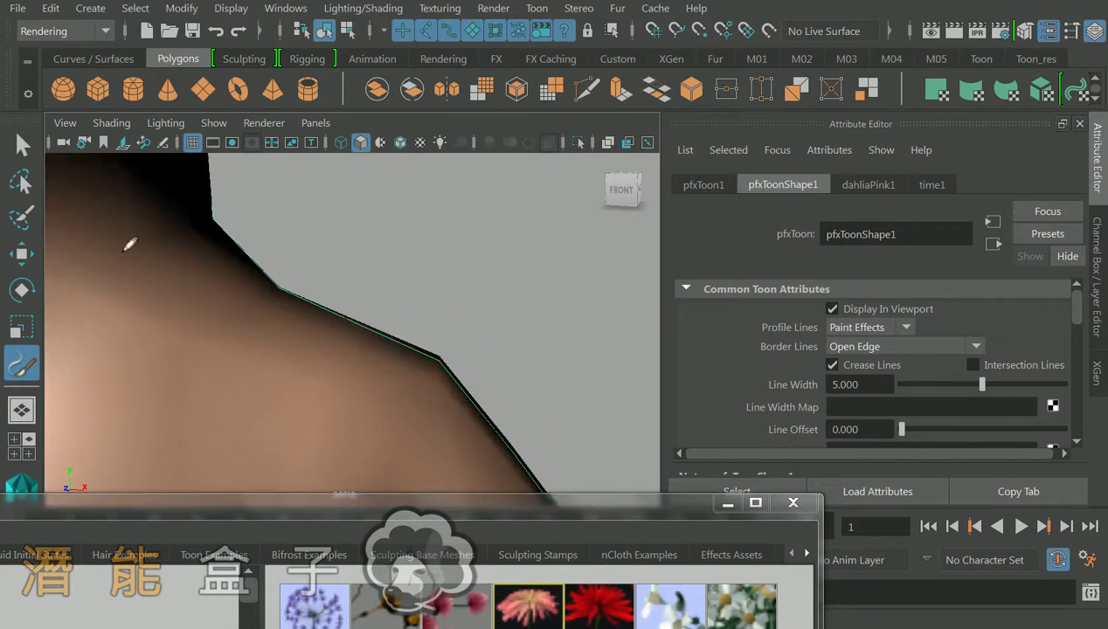
# Select the outline stroke and set the dahliaPink1 brush's Global Scale to 20
pyautogui.click(22, 144)
pyautogui.click(396, 252)
pyautogui.keyDown('alt'); pyautogui.moveTo(395, 252); pyautogui.dragTo(339, 319, button='middle'); pyautogui.keyUp('alt')
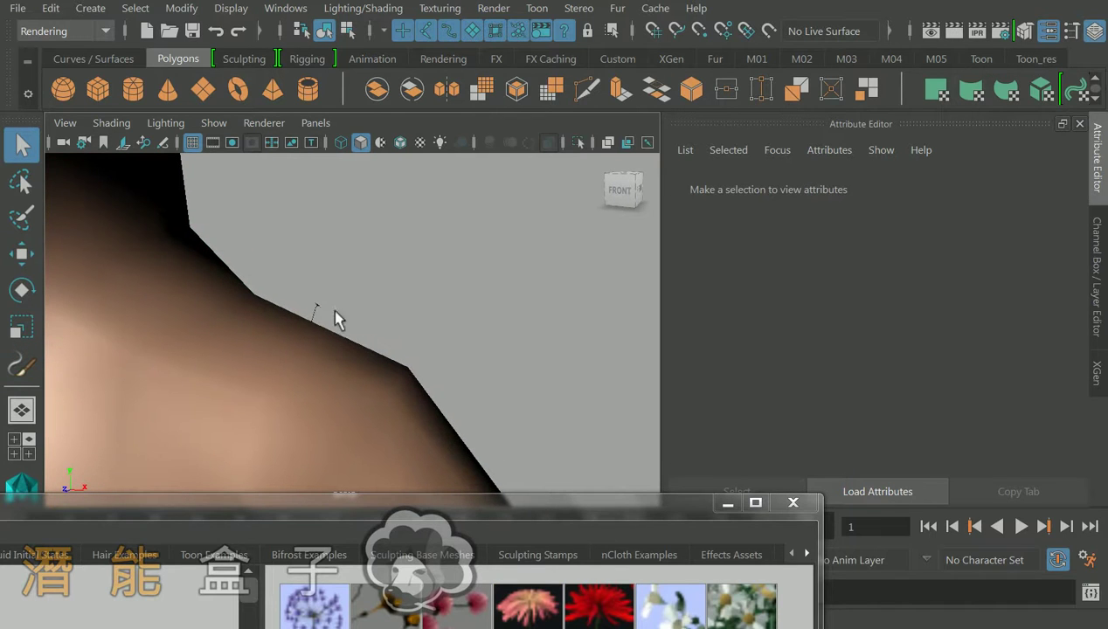
pyautogui.click(341, 318)
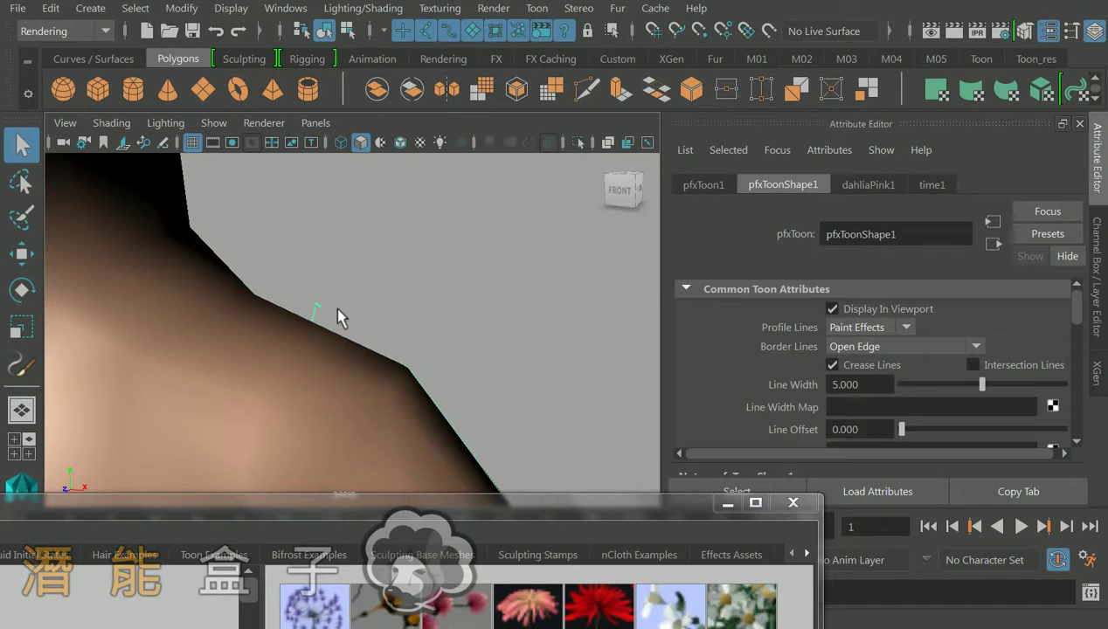
pyautogui.click(883, 192)
pyautogui.moveTo(927, 311); pyautogui.dragTo(1084, 311)
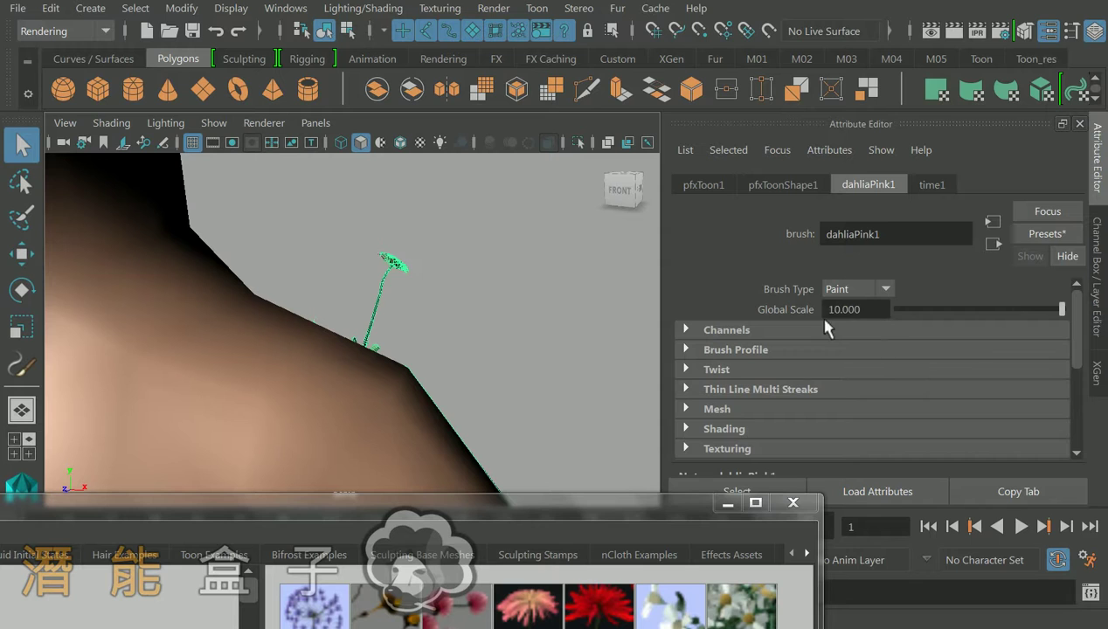
pyautogui.moveTo(864, 312); pyautogui.dragTo(686, 320)
pyautogui.write('20')
pyautogui.press('Return')
pyautogui.keyDown('alt'); pyautogui.moveTo(316, 322); pyautogui.dragTo(856, 364); pyautogui.keyUp('alt')
# Raise dahliaPink1's Tubes Per Step under Tubes > Creation to 1.404 and view the whole character
pyautogui.scroll(-2, 787, 356)
pyautogui.scroll(-4, 804, 360)
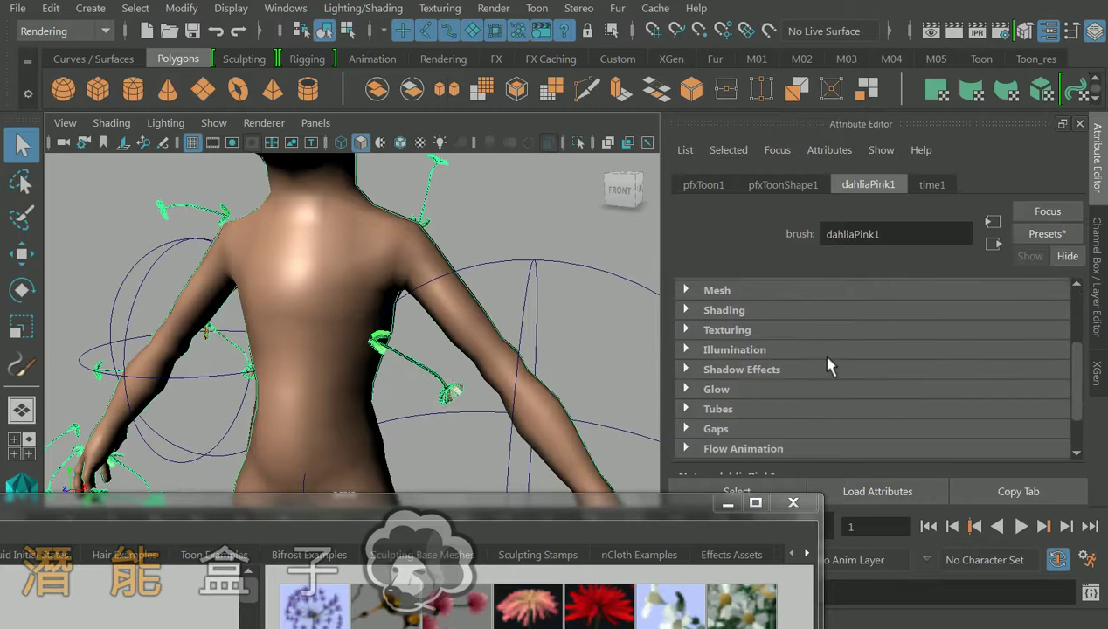
pyautogui.click(769, 408)
pyautogui.scroll(-4, 852, 407)
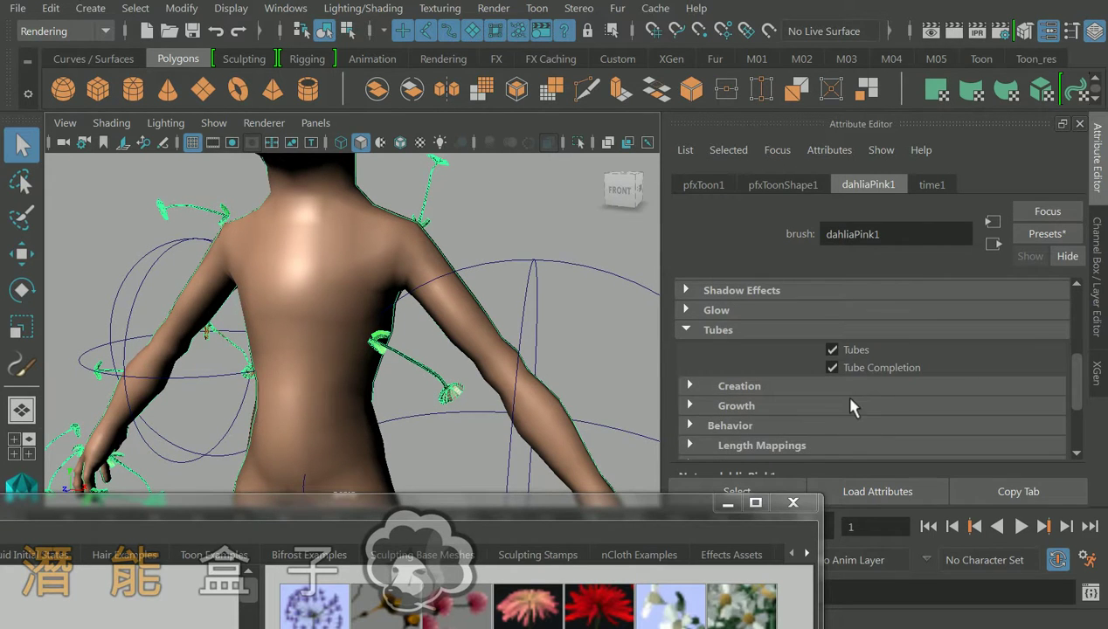
pyautogui.click(789, 388)
pyautogui.scroll(-2, 874, 391)
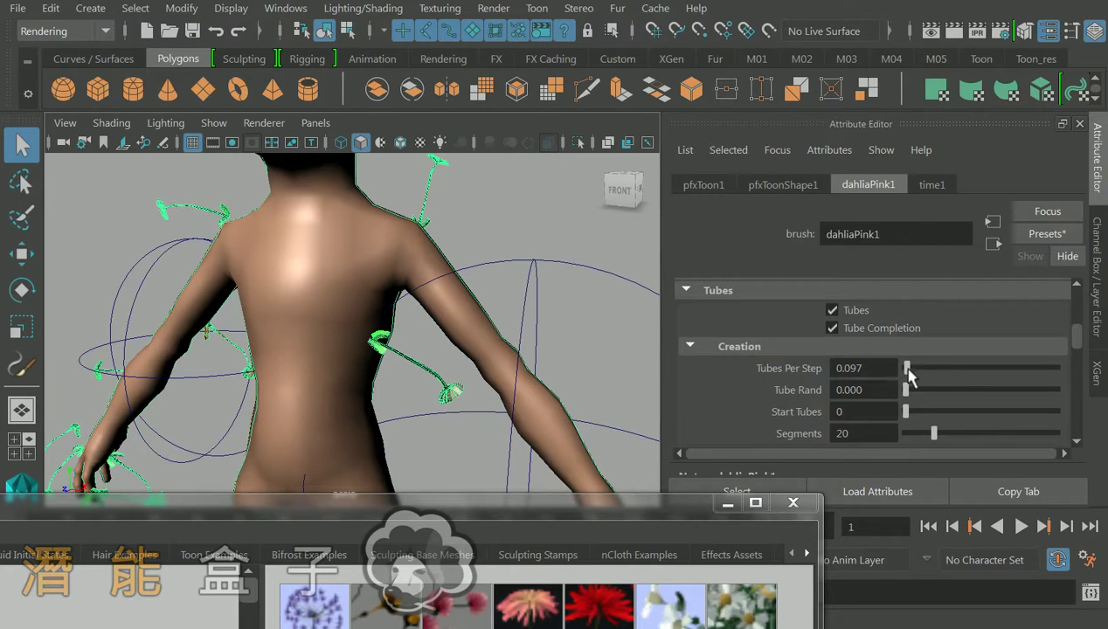
pyautogui.moveTo(907, 368); pyautogui.dragTo(927, 368)
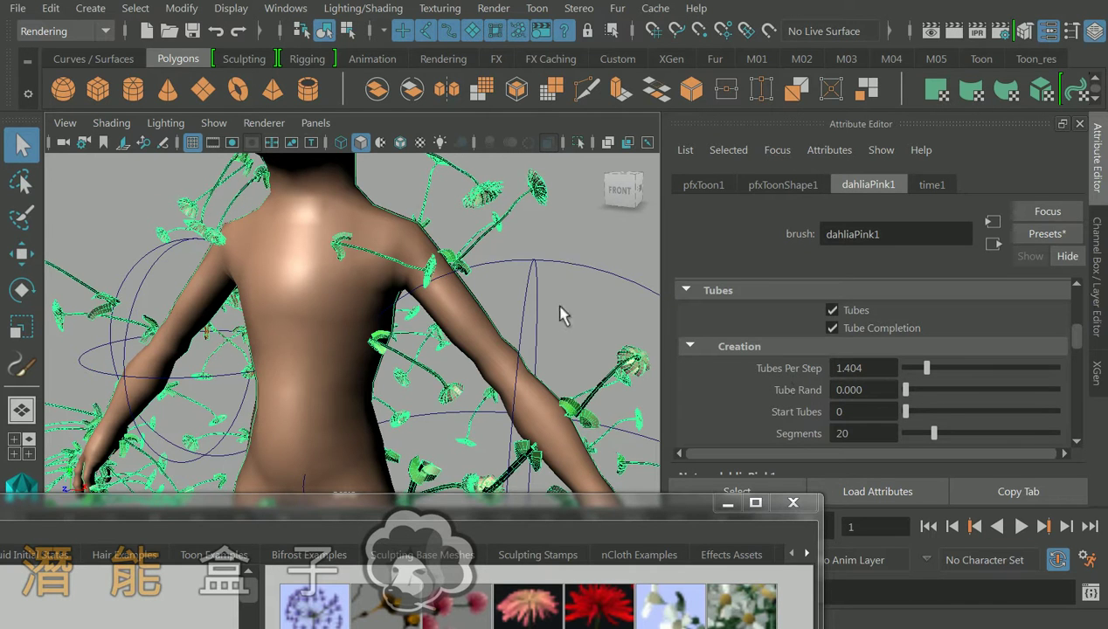
pyautogui.click(517, 319)
pyautogui.keyDown('alt'); pyautogui.moveTo(518, 319); pyautogui.dragTo(505, 338, button='right'); pyautogui.keyUp('alt')
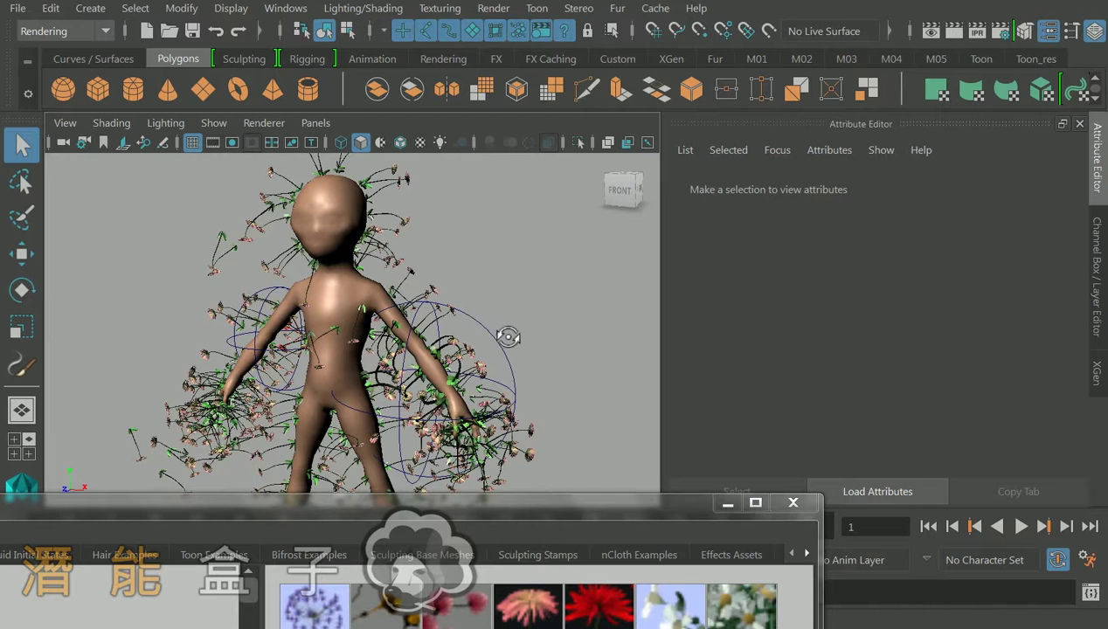
# Select the line modifier and set its Leaf Scale and Flower Scale to 0
pyautogui.keyDown('alt'); pyautogui.moveTo(499, 338); pyautogui.dragTo(507, 337); pyautogui.keyUp('alt')
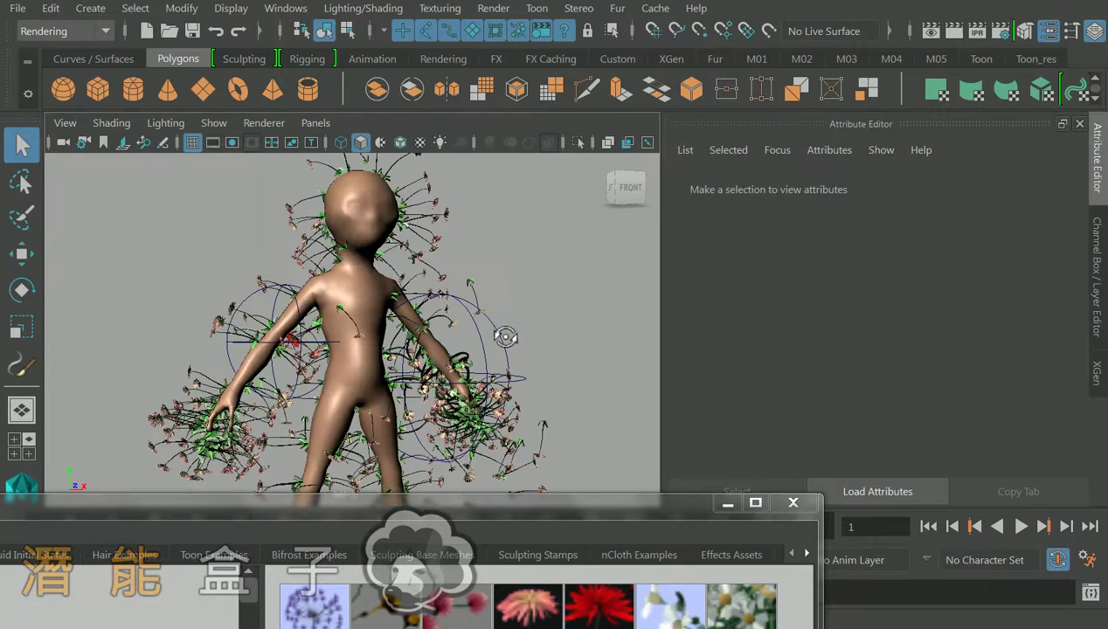
pyautogui.keyDown('alt'); pyautogui.moveTo(410, 328); pyautogui.dragTo(416, 336); pyautogui.keyUp('alt')
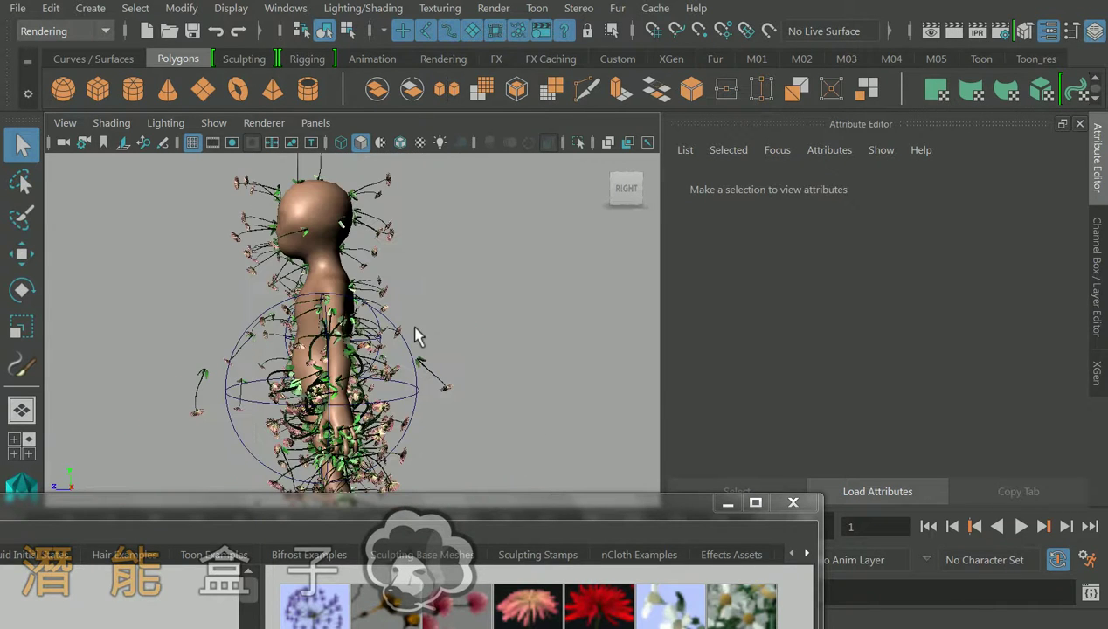
pyautogui.click(415, 398)
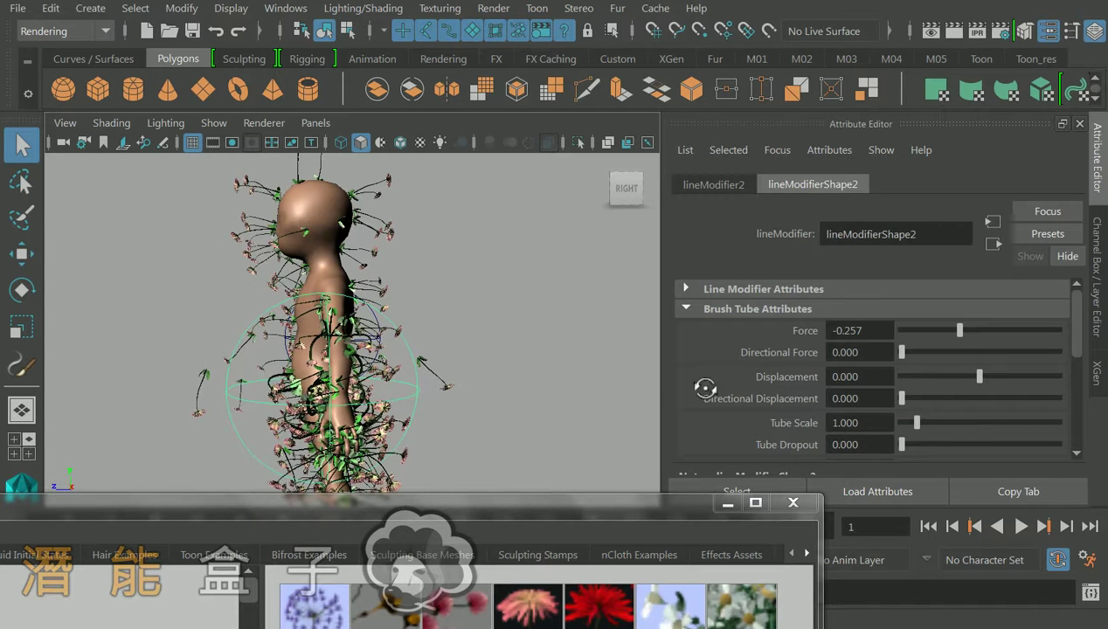
pyautogui.keyDown('alt'); pyautogui.moveTo(815, 371); pyautogui.dragTo(871, 363); pyautogui.keyUp('alt')
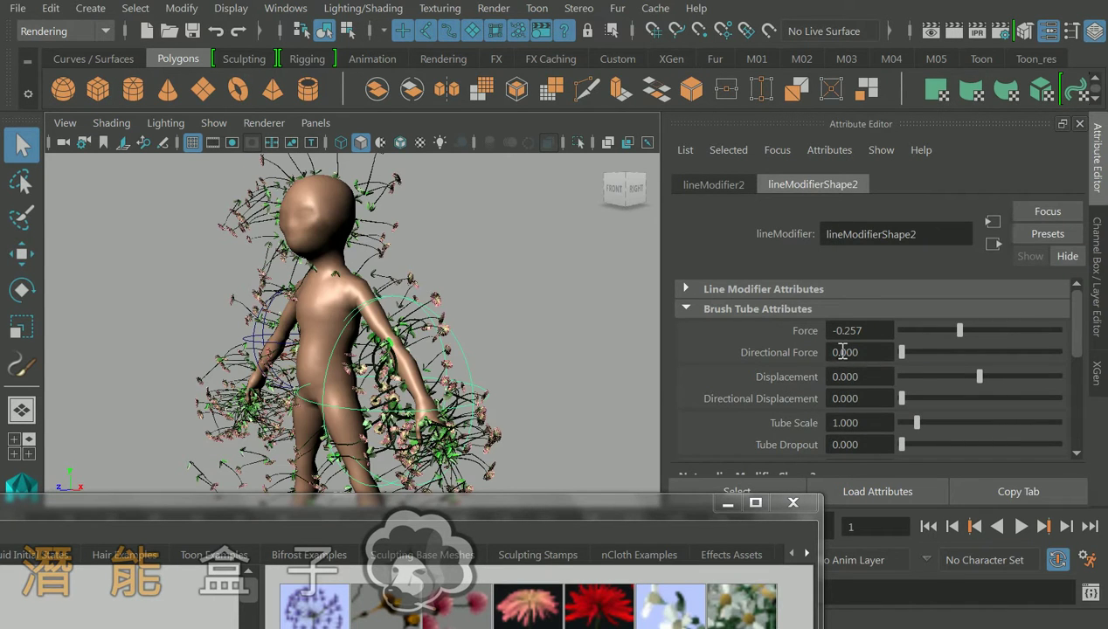
pyautogui.scroll(-2, 840, 378)
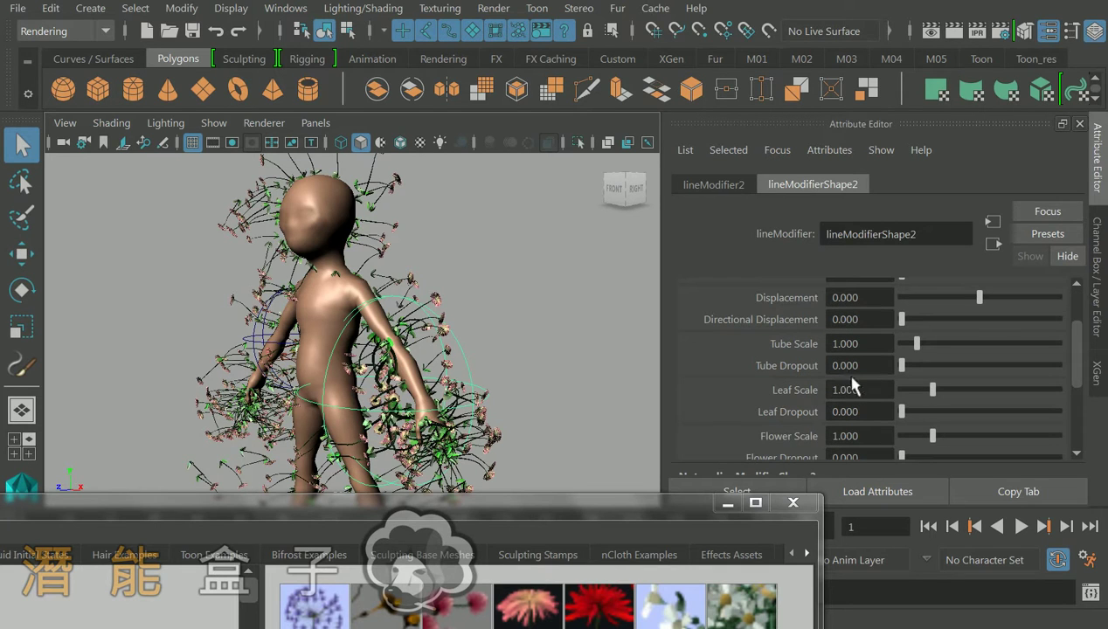
pyautogui.moveTo(964, 390); pyautogui.dragTo(908, 390)
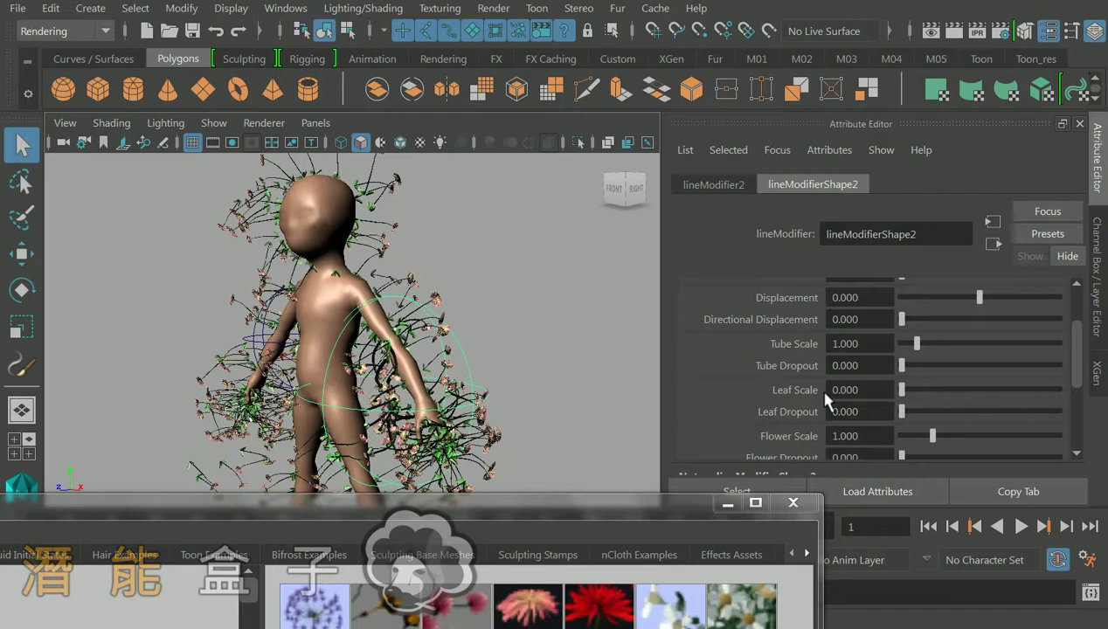
pyautogui.moveTo(933, 435); pyautogui.dragTo(685, 427)
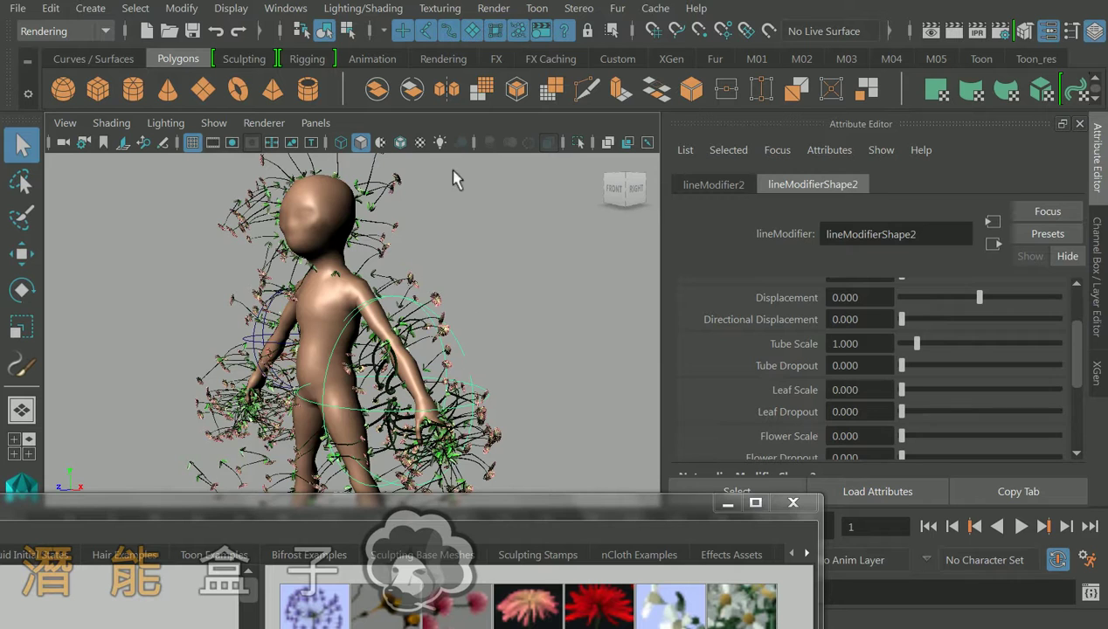
# Start a new empty scene, discarding the unsaved changes
pyautogui.click(494, 9)
pyautogui.moveTo(536, 10)
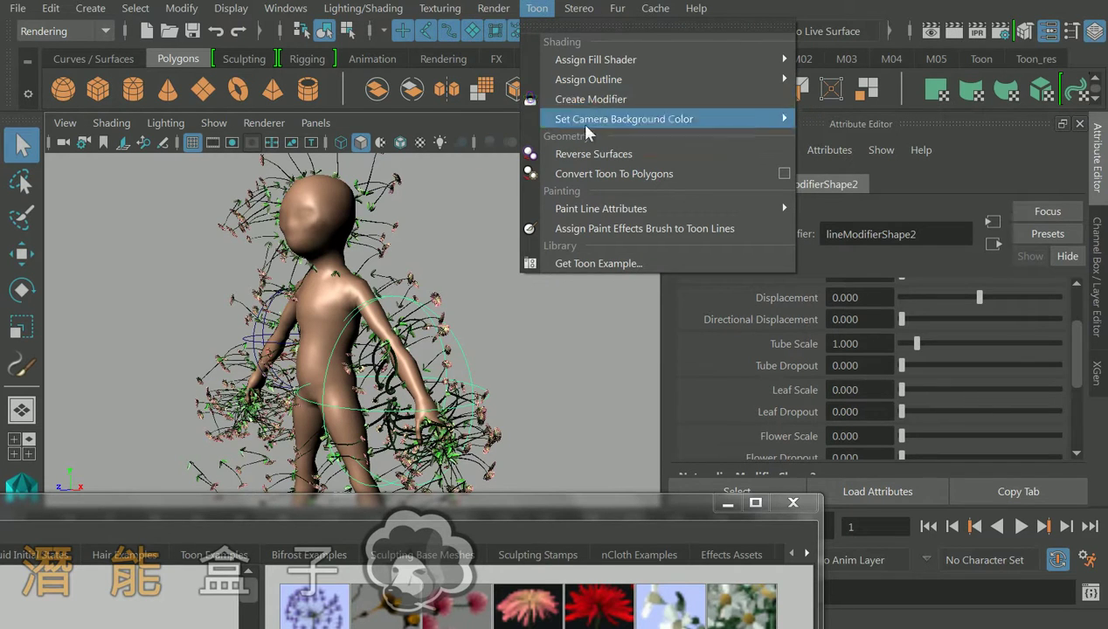
pyautogui.click(455, 234)
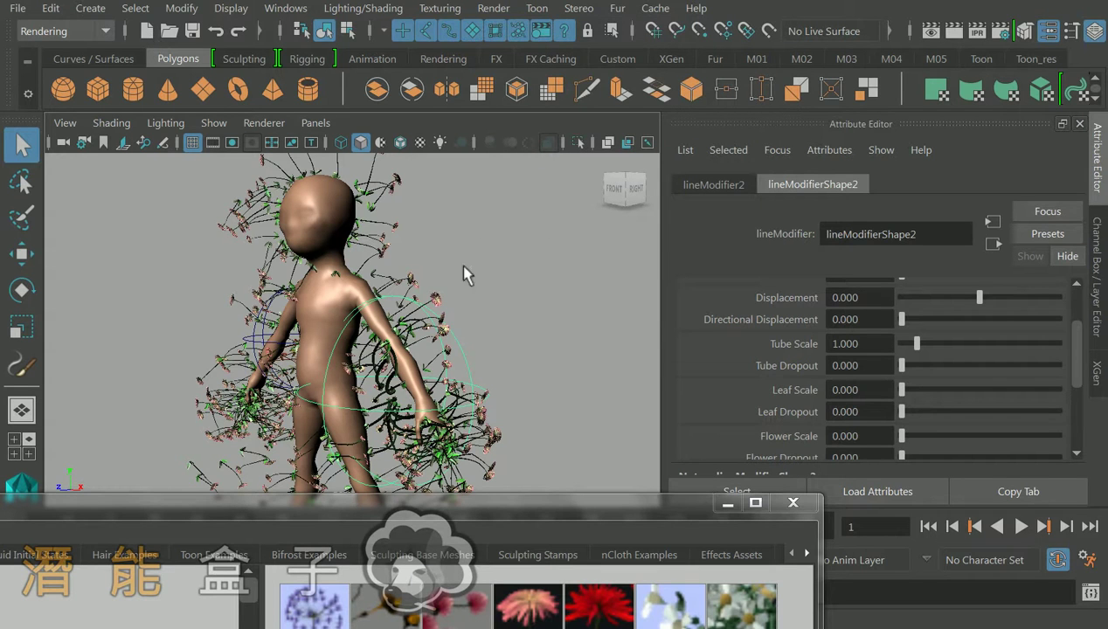
pyautogui.hotkey('ctrl', 'n')
pyautogui.click(549, 318)
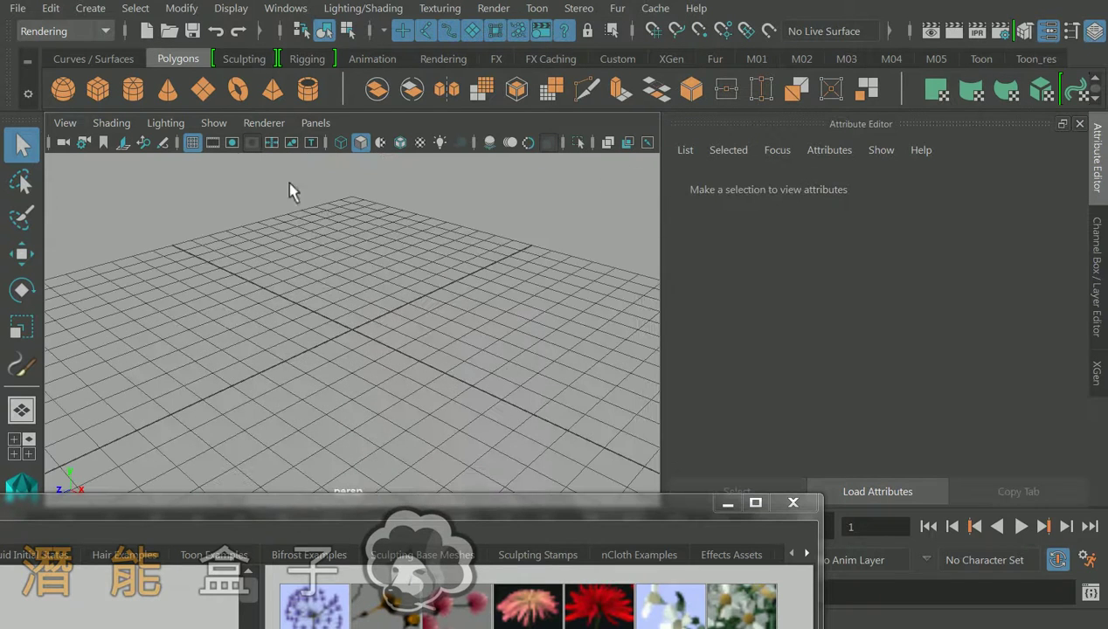
# Create a polygon sphere and add a new toon outline to it
pyautogui.click(66, 93)
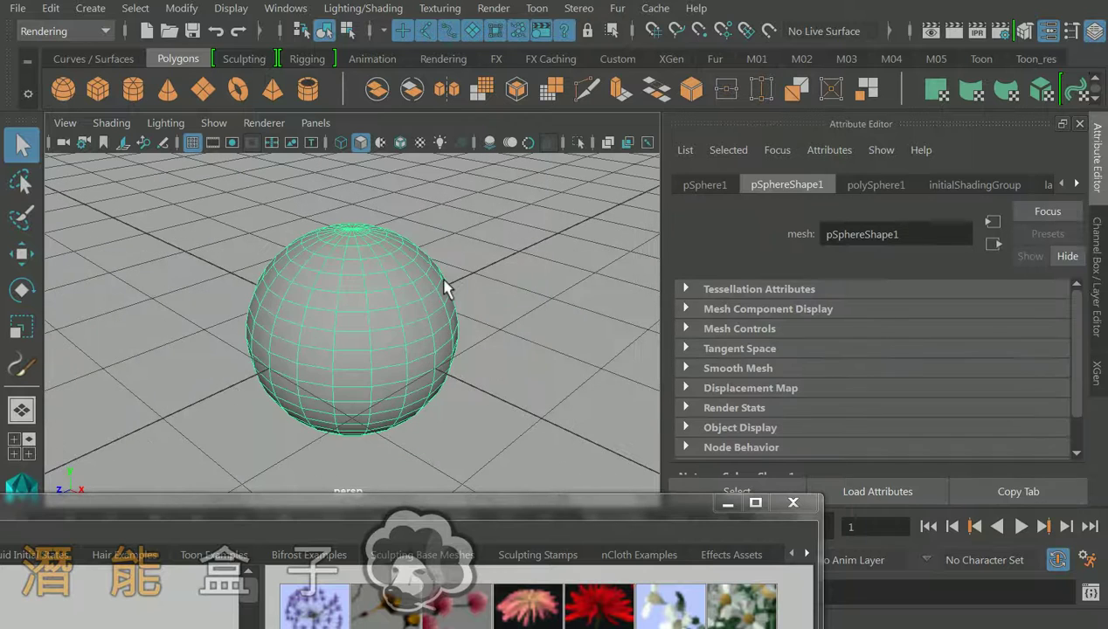
pyautogui.click(538, 9)
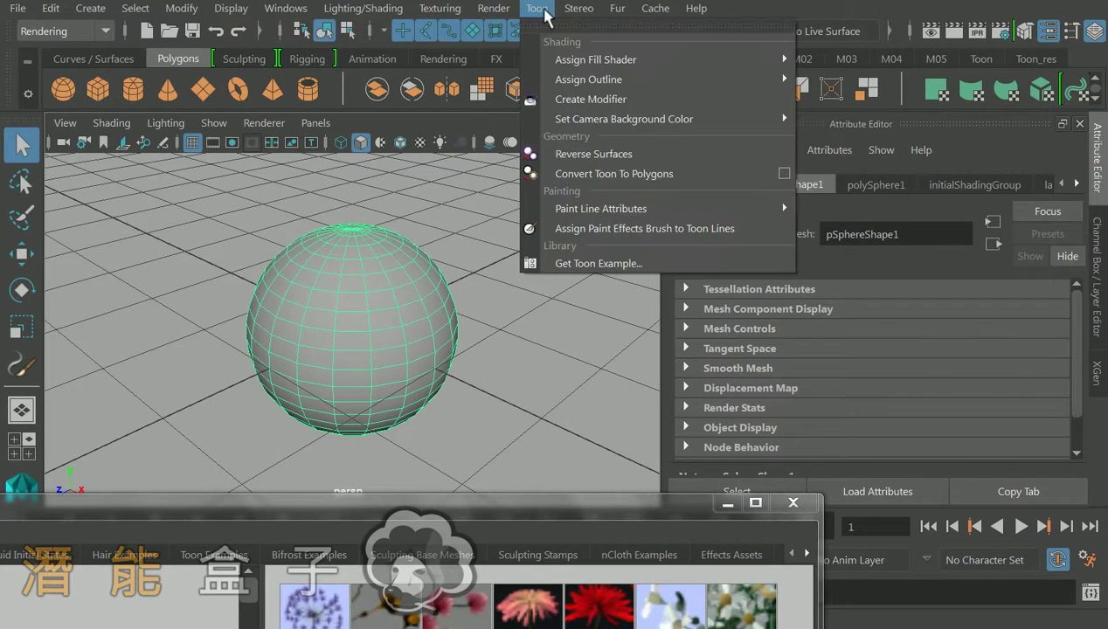
pyautogui.moveTo(587, 79)
pyautogui.click(826, 77)
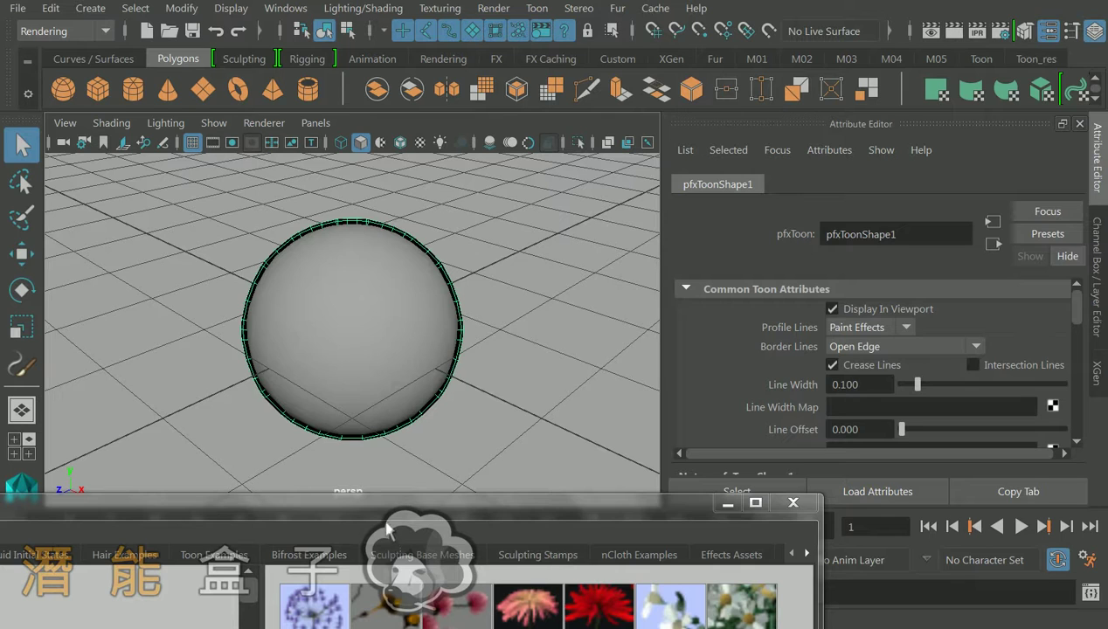
# Assign the dahliaPink brush to the sphere's toon lines
pyautogui.click(512, 612)
pyautogui.click(512, 611)
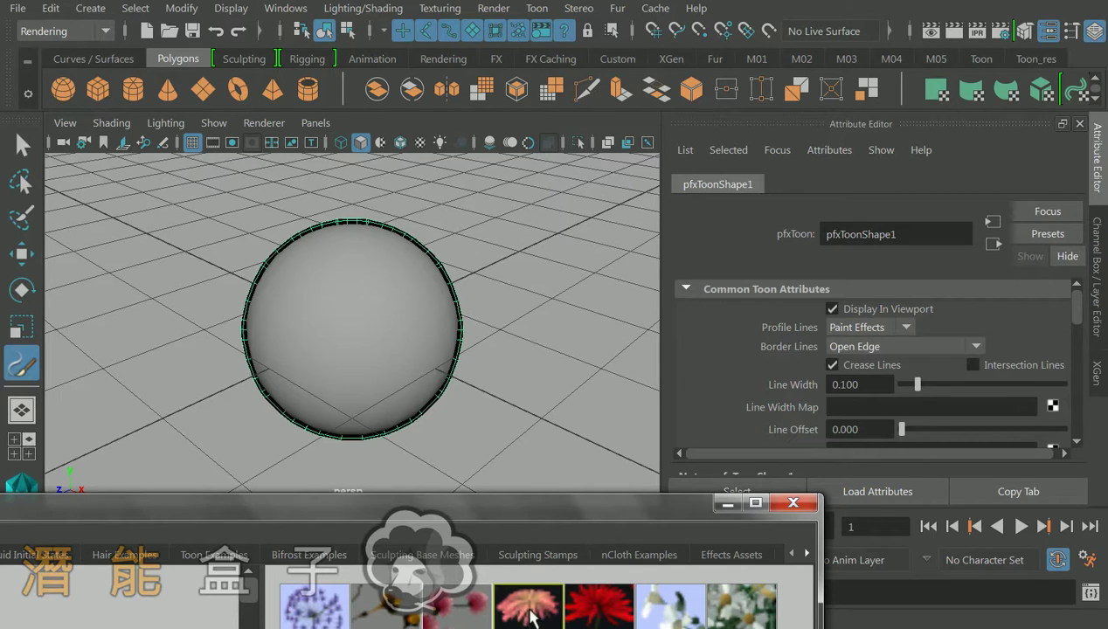
pyautogui.click(537, 8)
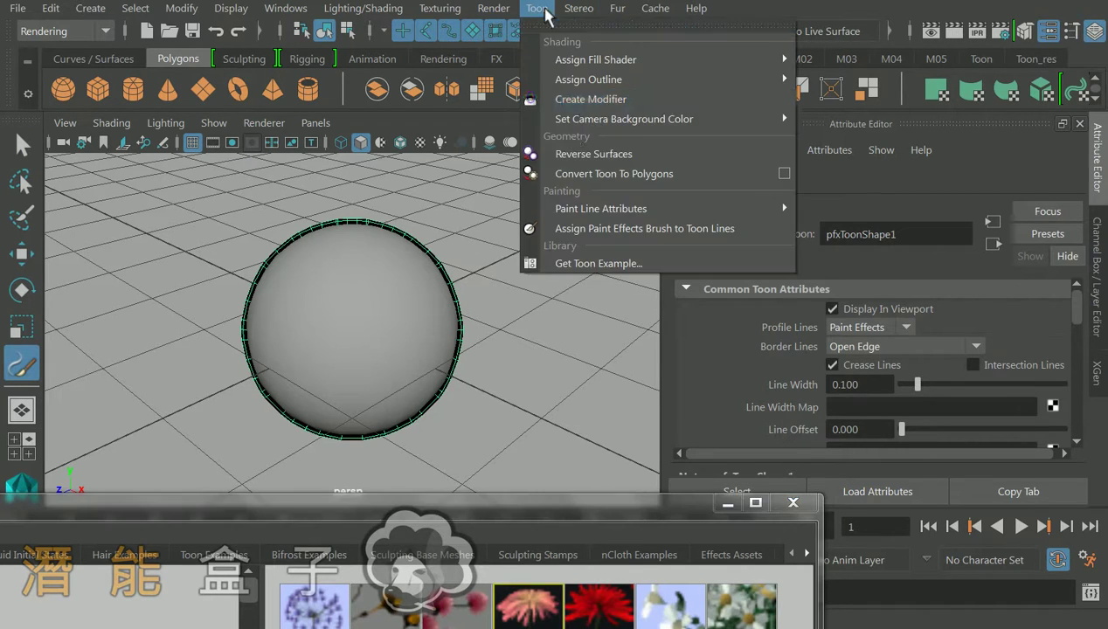
pyautogui.click(586, 227)
pyautogui.press('q')
pyautogui.scroll(-3, 451, 288)
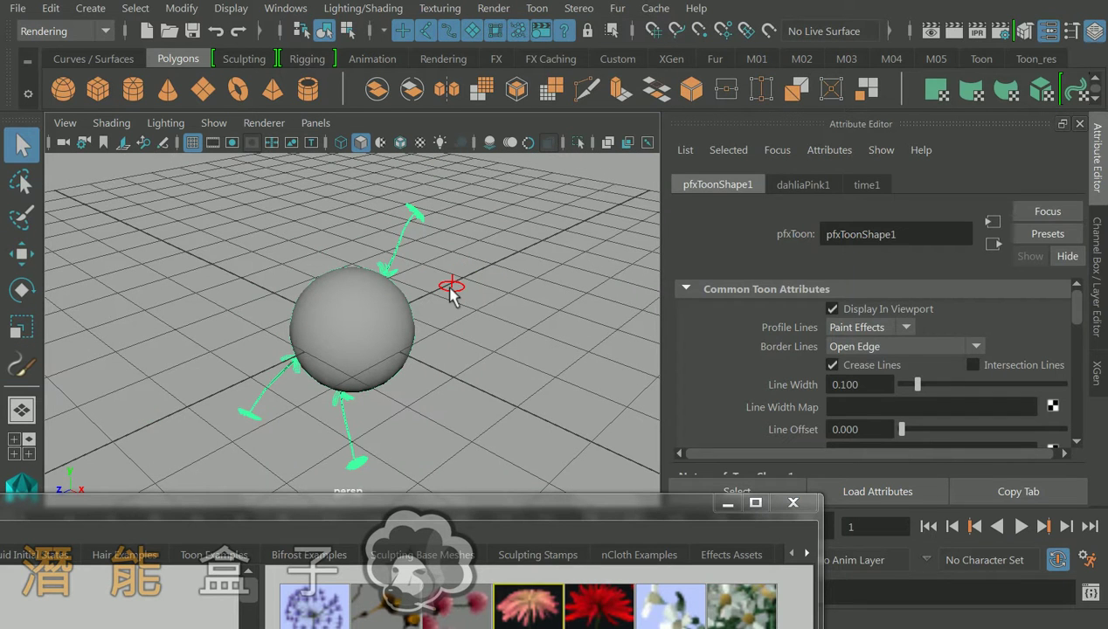
# Show the scene in wireframe and open the Outliner below the sphere
pyautogui.click(423, 317)
pyautogui.press('4')
pyautogui.scroll(3, 433, 315)
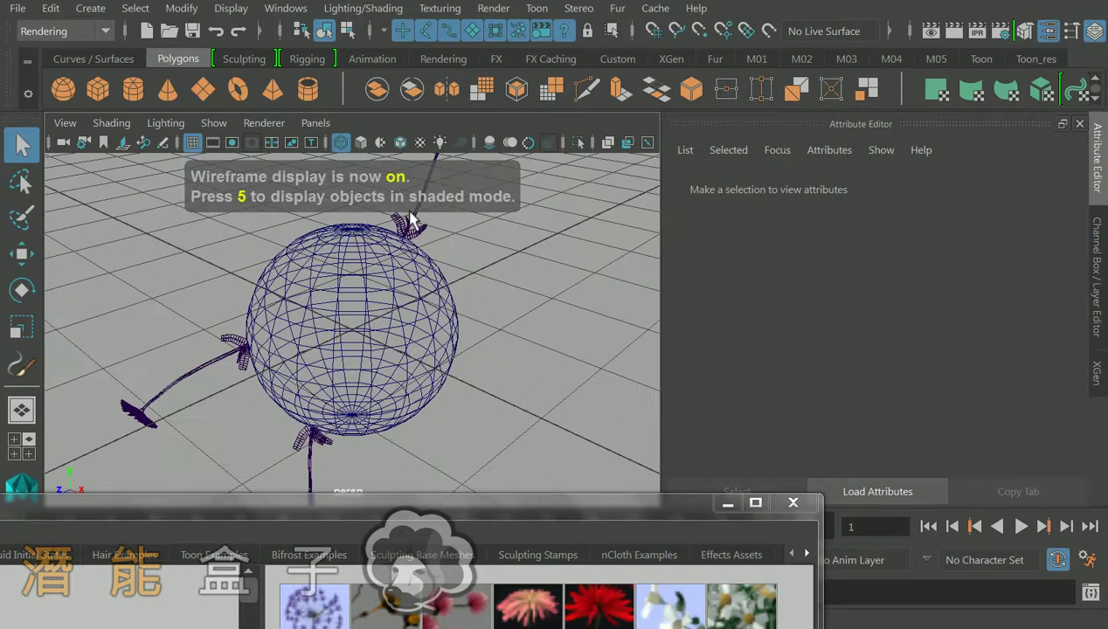
pyautogui.click(427, 234)
pyautogui.click(286, 8)
pyautogui.click(315, 180)
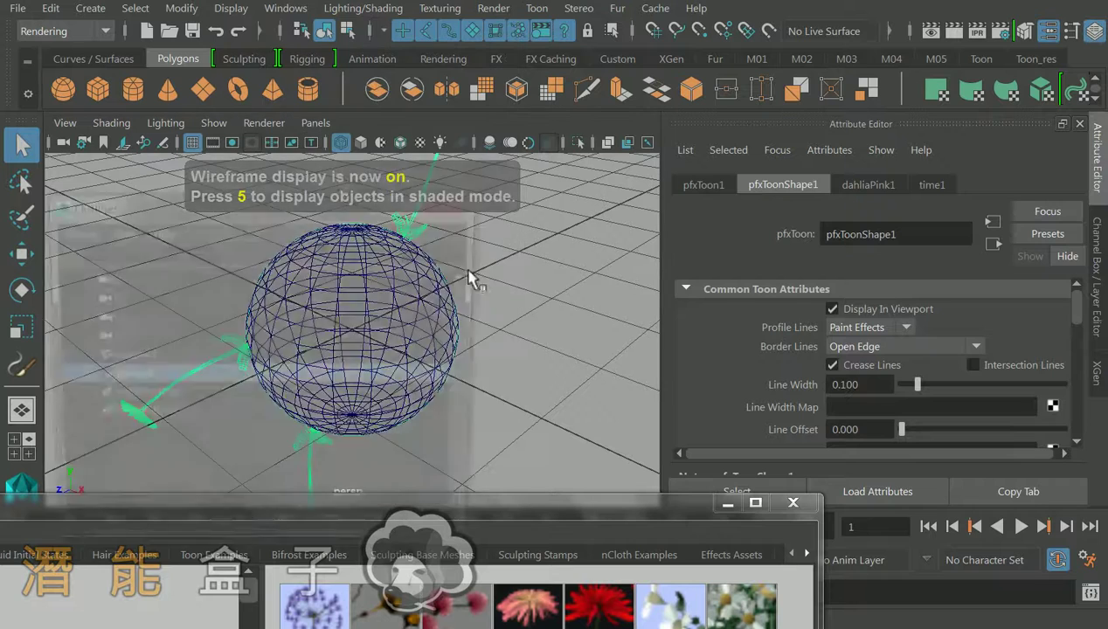
pyautogui.moveTo(272, 220); pyautogui.dragTo(522, 492)
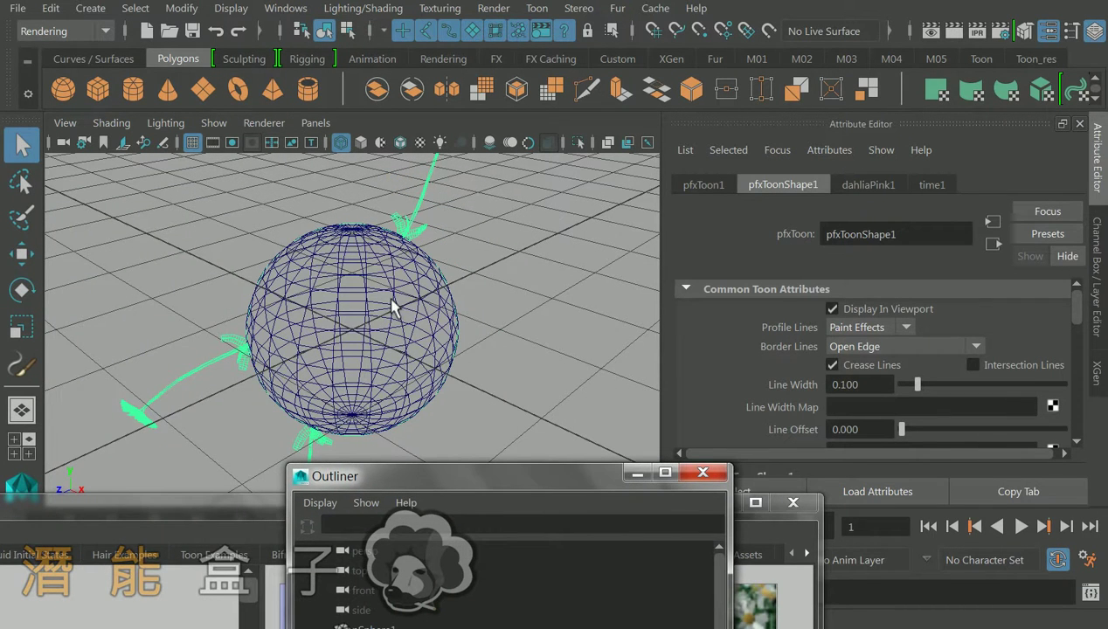
# Apply Toon > Reverse Surfaces to the polygon sphere, then undo it
pyautogui.click(389, 279)
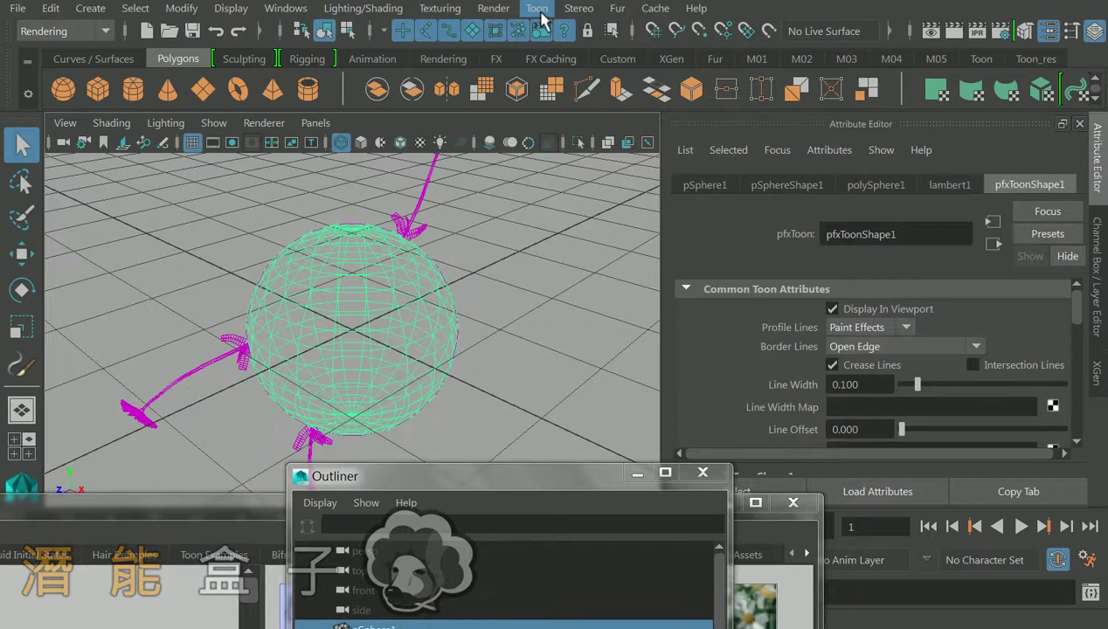
pyautogui.click(536, 9)
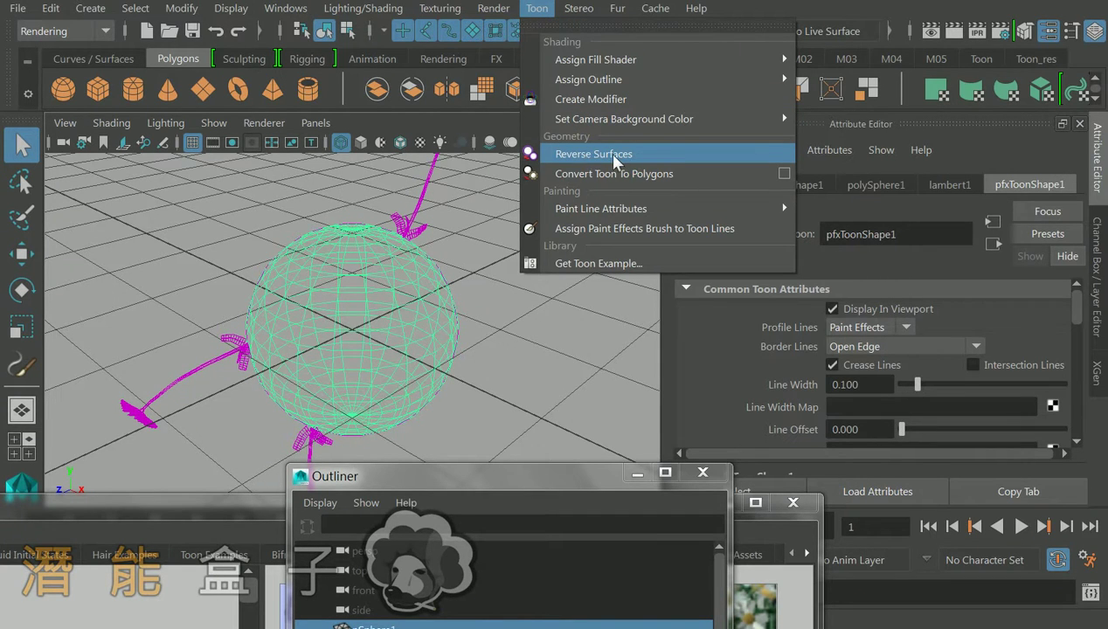
pyautogui.click(594, 154)
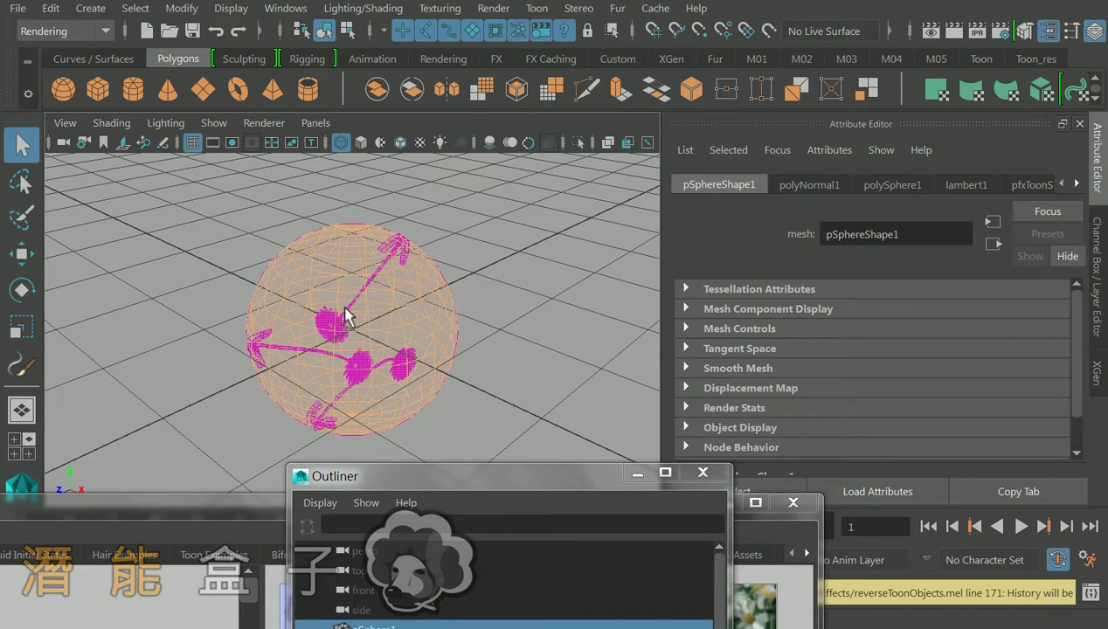
pyautogui.hotkey('ctrl', 'z')
pyautogui.click(512, 284)
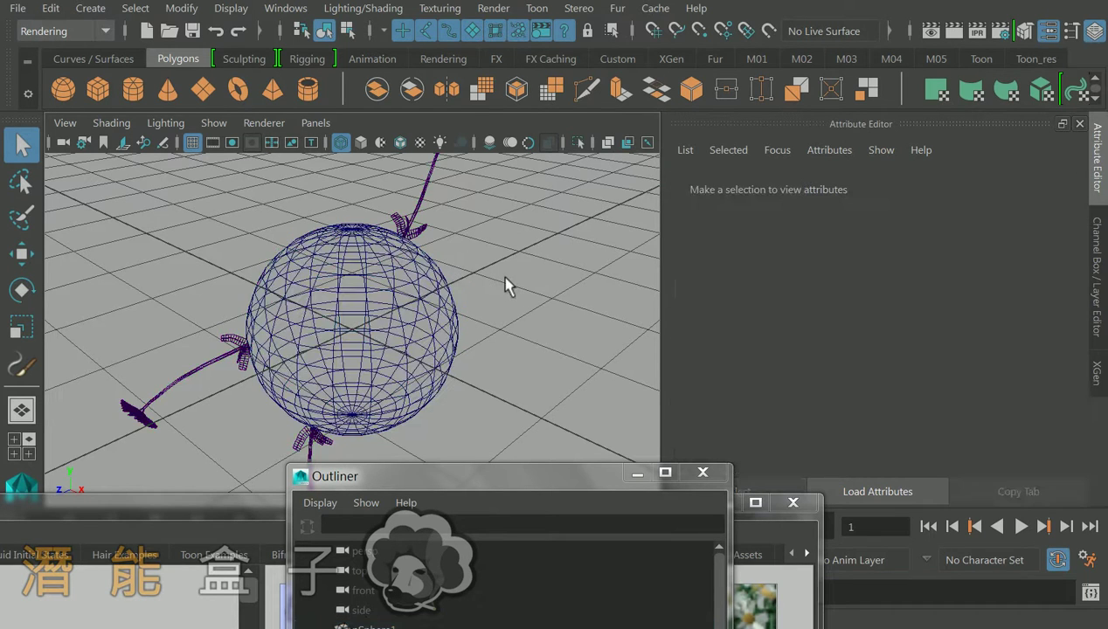
# Switch to the Modeling menu set and look through the Surfaces menu
pyautogui.click(85, 35)
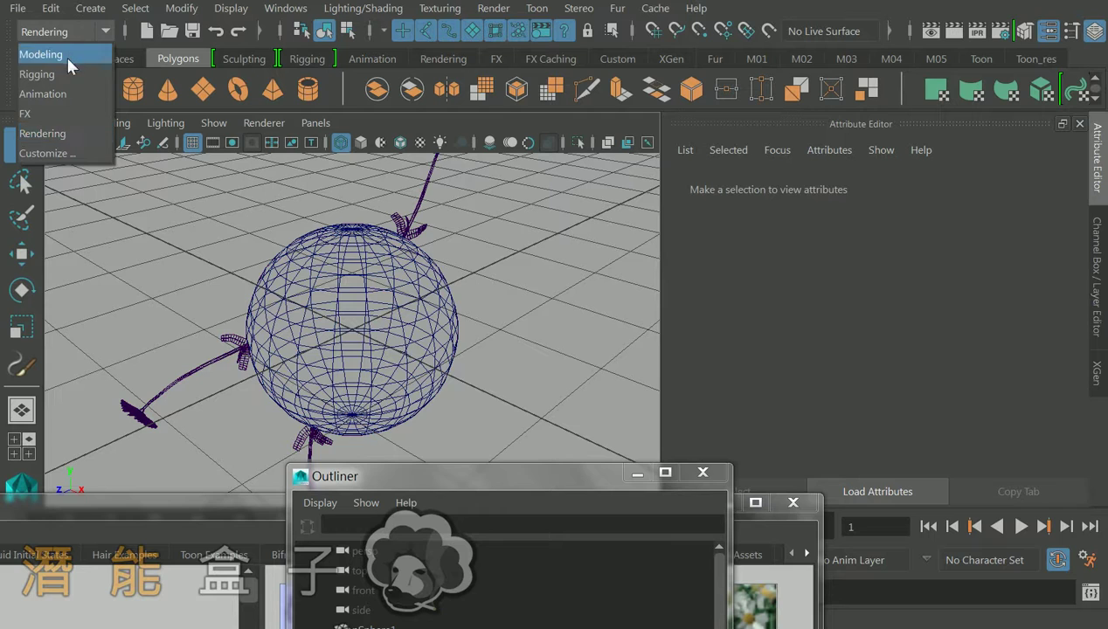
pyautogui.click(61, 54)
pyautogui.click(640, 8)
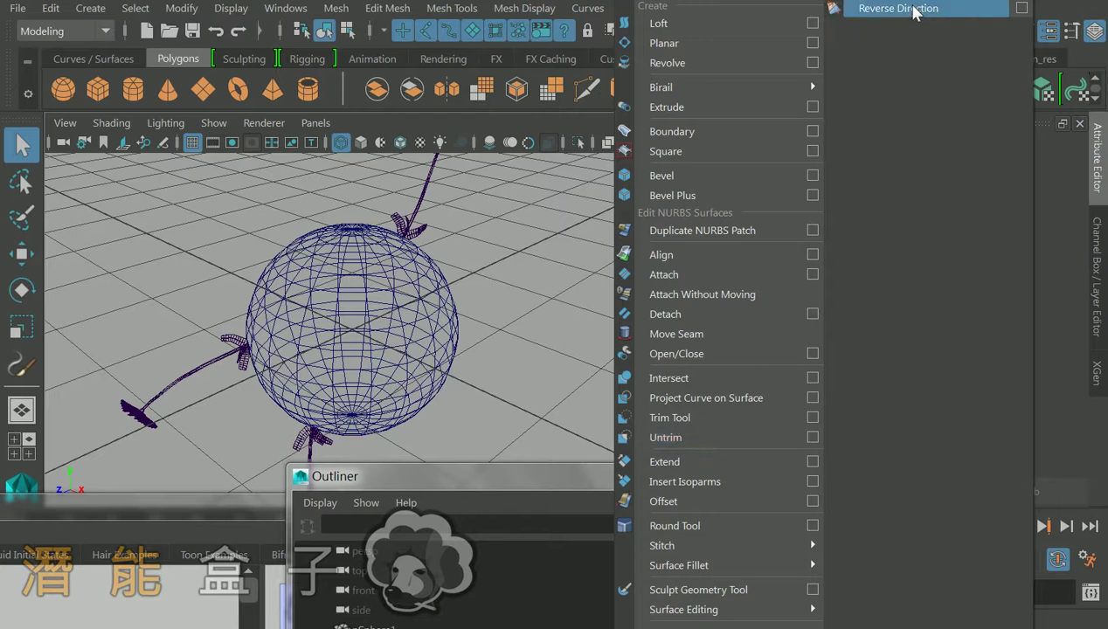
pyautogui.click(490, 321)
# Reverse the polygon sphere's normals with Mesh Display > Reverse
pyautogui.click(429, 315)
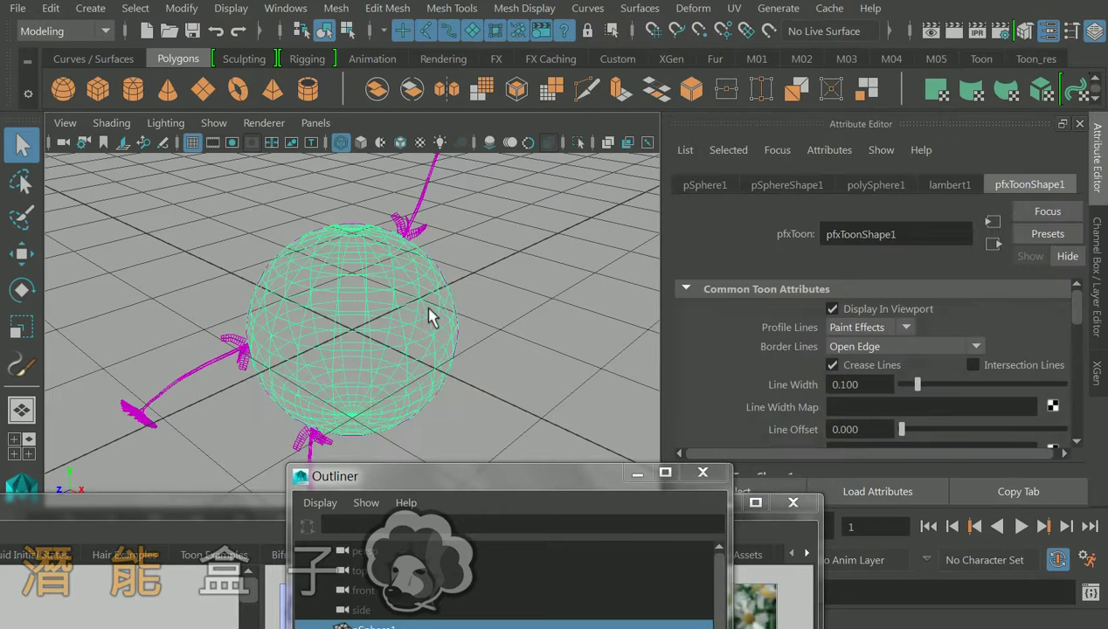
pyautogui.click(66, 31)
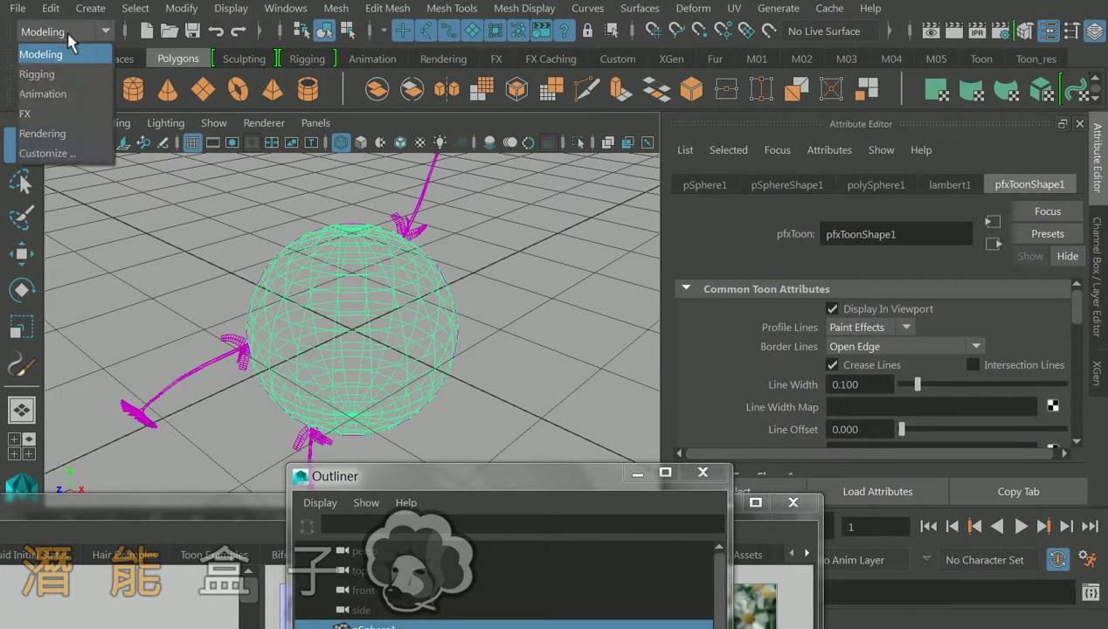
pyautogui.click(536, 10)
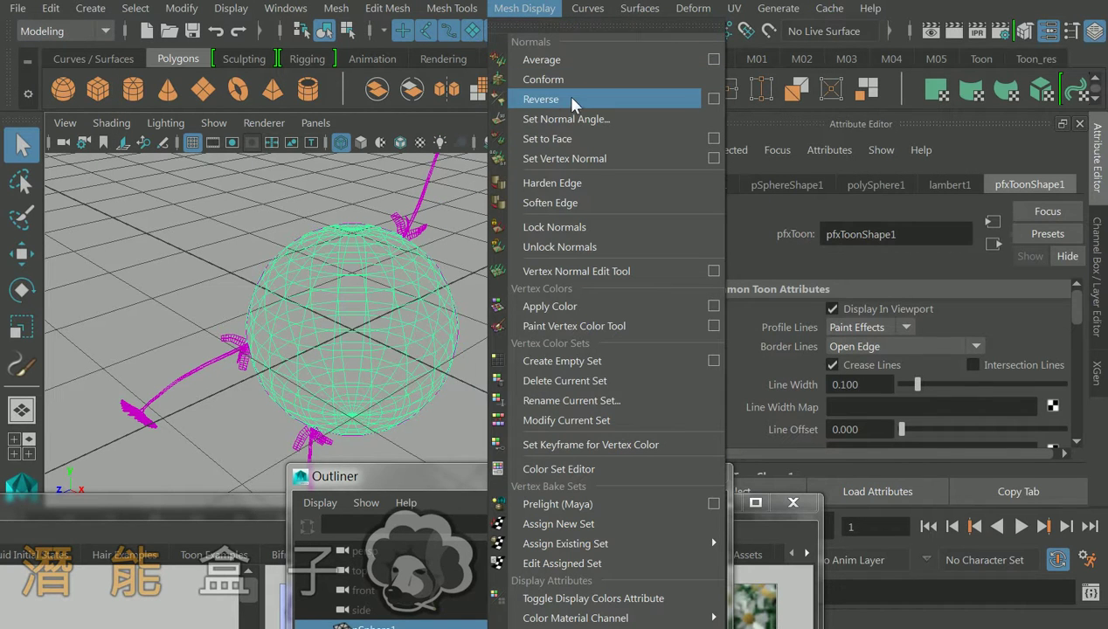
pyautogui.click(594, 100)
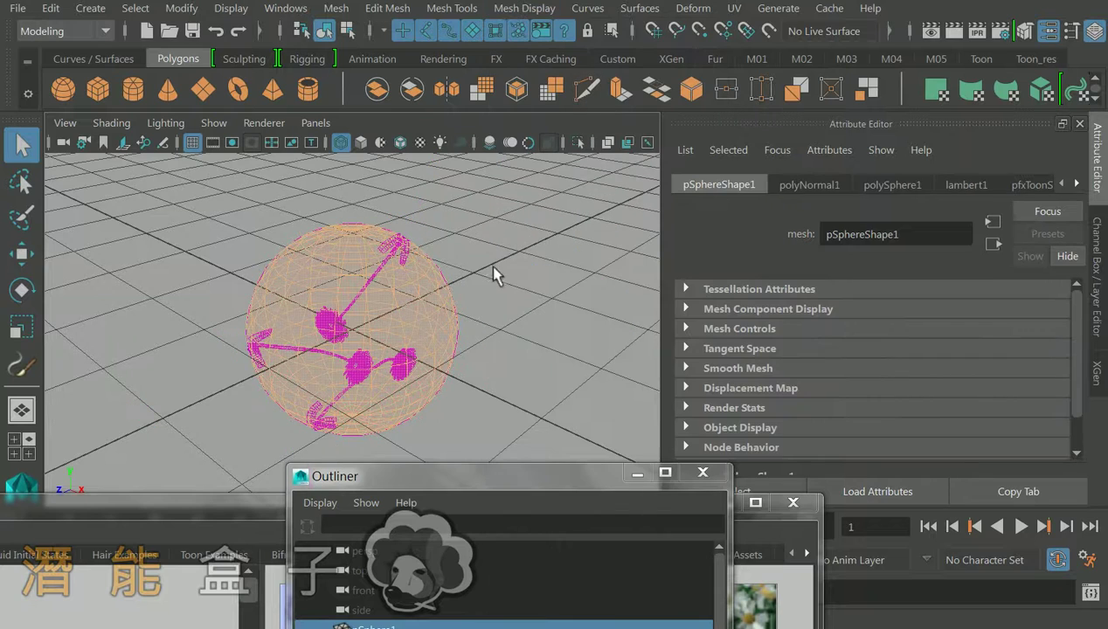
pyautogui.click(495, 269)
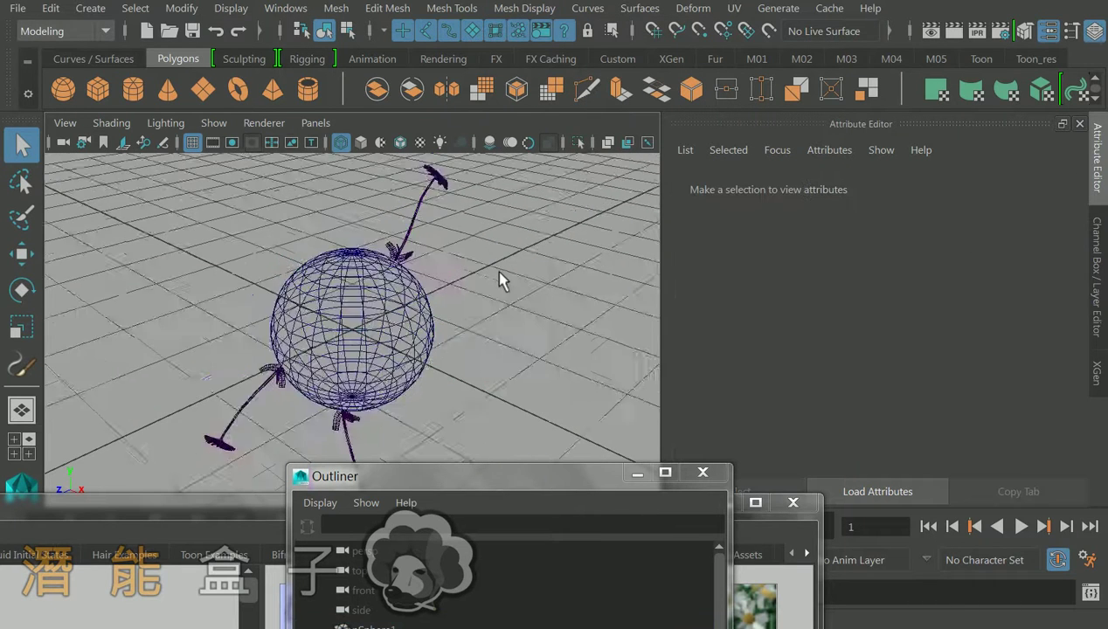
# Create a NURBS sphere and move it to the right of the polygon sphere
pyautogui.click(101, 59)
pyautogui.click(588, 89)
pyautogui.press('w')
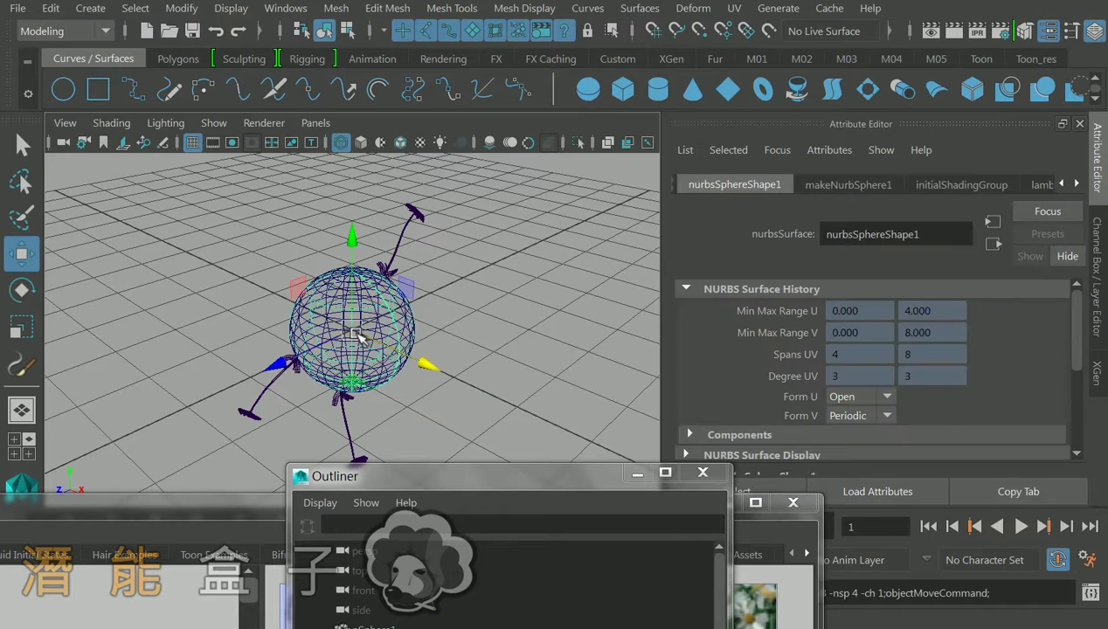
pyautogui.moveTo(359, 335); pyautogui.dragTo(555, 326)
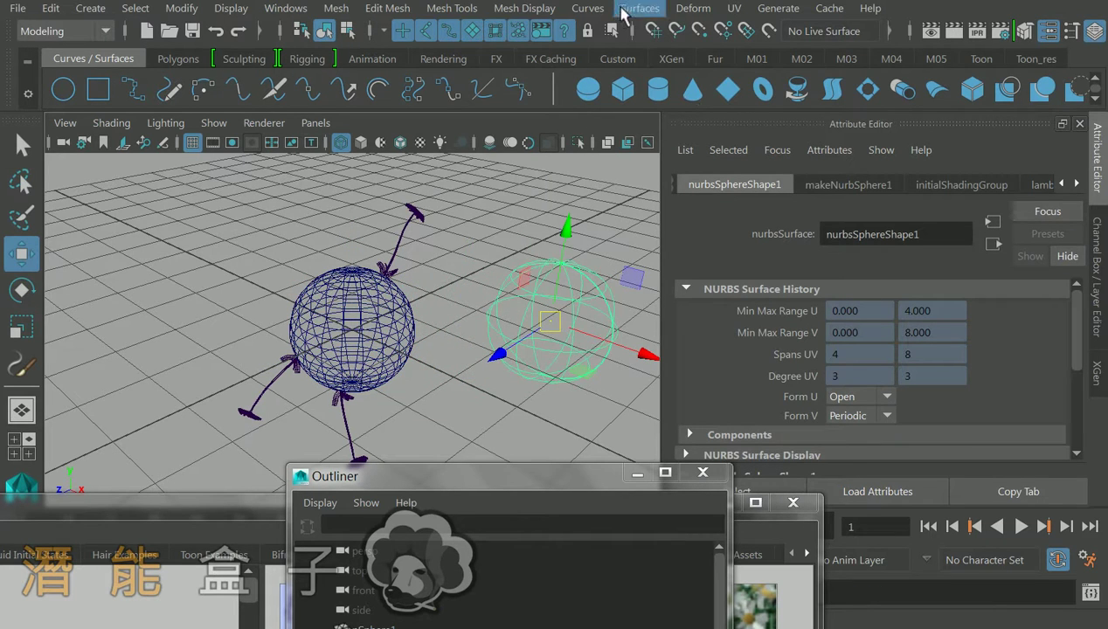
# Switch to the Rendering menus and add a new toon outline to the NURBS sphere
pyautogui.click(66, 30)
pyautogui.click(44, 132)
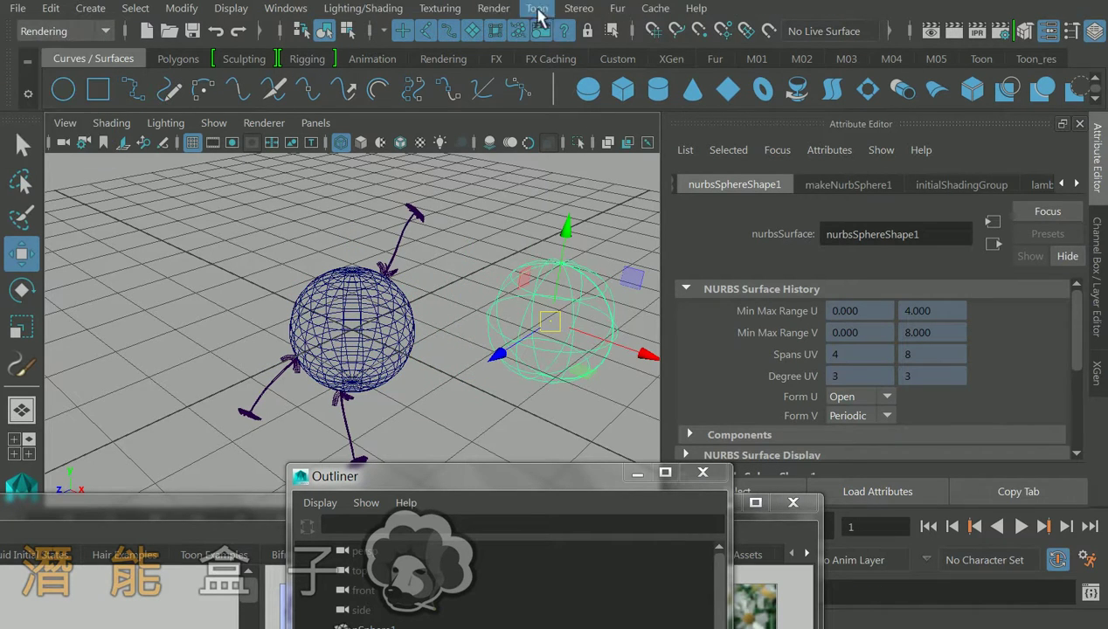
pyautogui.click(537, 9)
pyautogui.moveTo(594, 79)
pyautogui.click(826, 79)
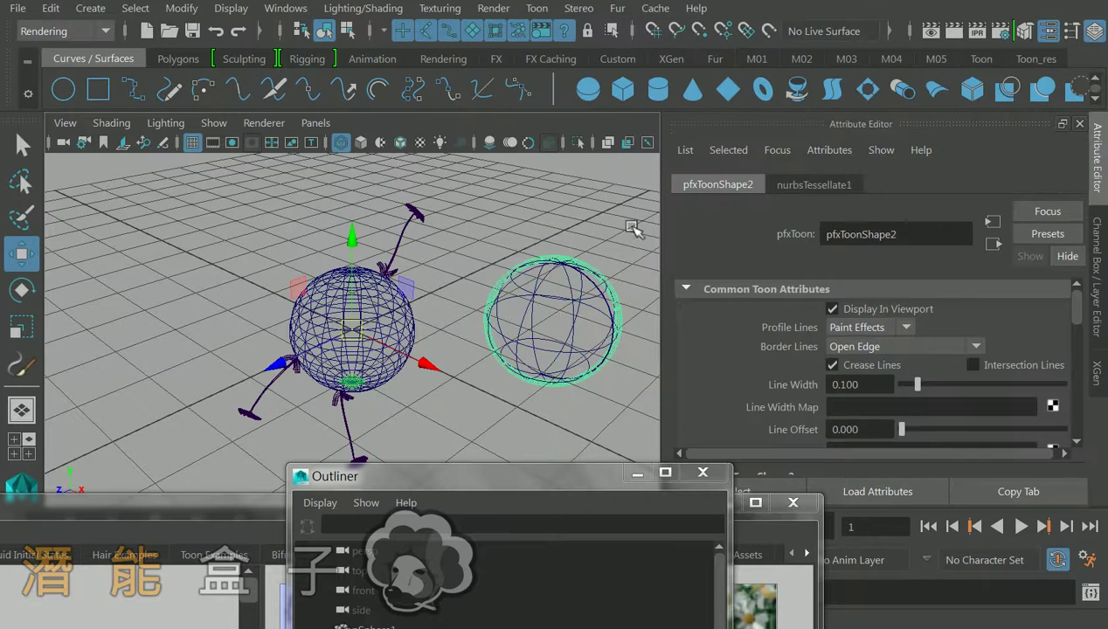
# Apply the dahliaPink brush to the NURBS sphere's new toon lines
pyautogui.moveTo(603, 471); pyautogui.dragTo(834, 472)
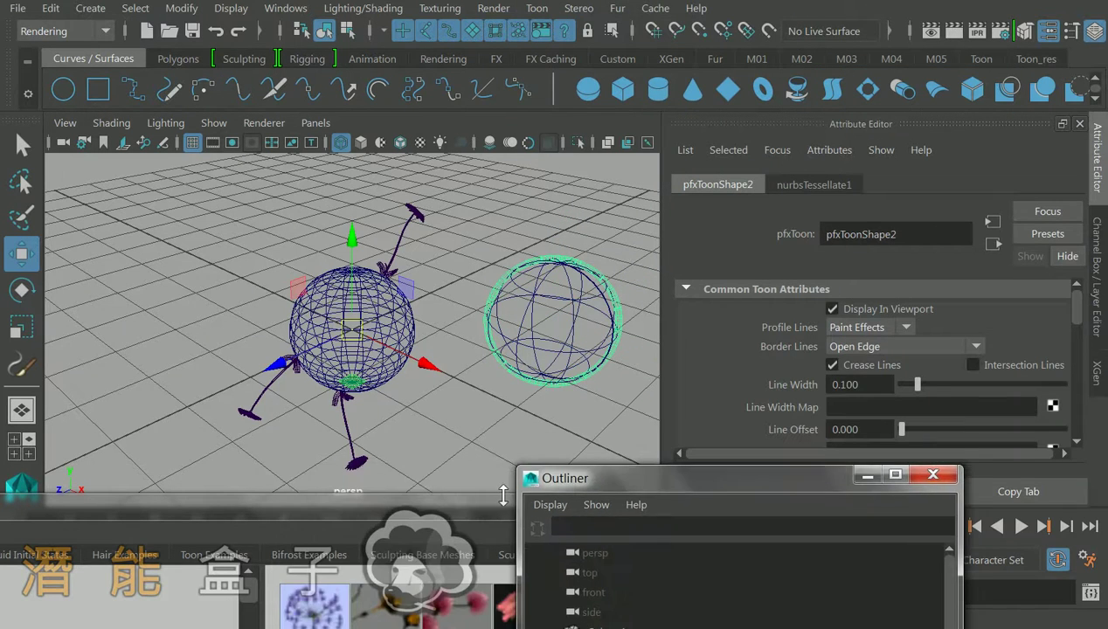
pyautogui.moveTo(504, 496); pyautogui.dragTo(449, 360)
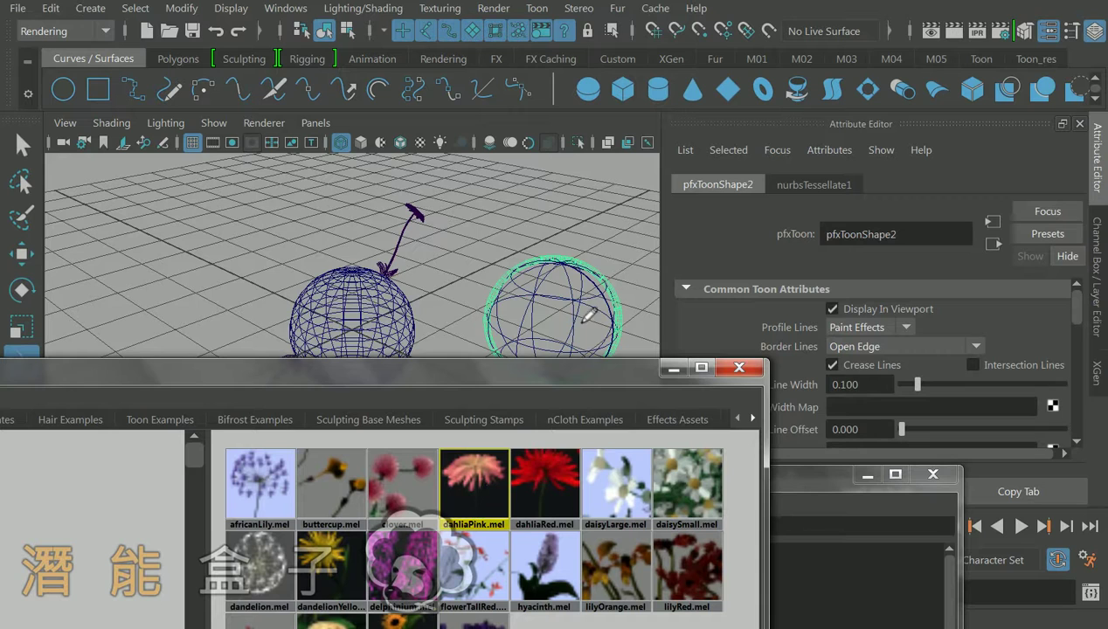
pyautogui.click(536, 8)
pyautogui.click(572, 228)
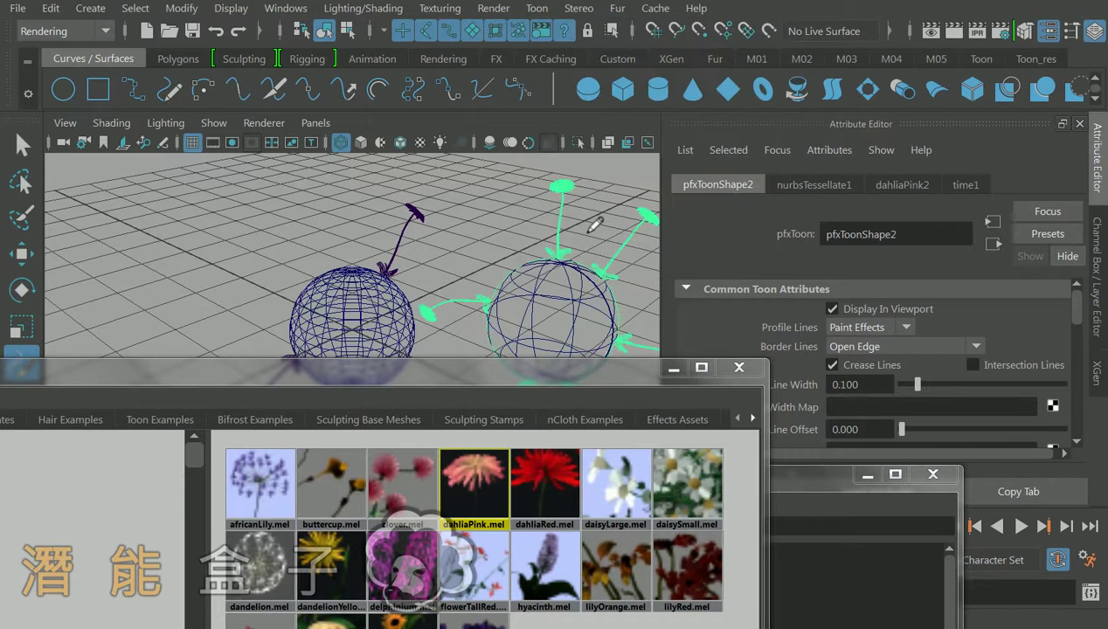
# Run Toon > Reverse Surfaces on the NURBS sphere
pyautogui.press('q')
pyautogui.click(570, 331)
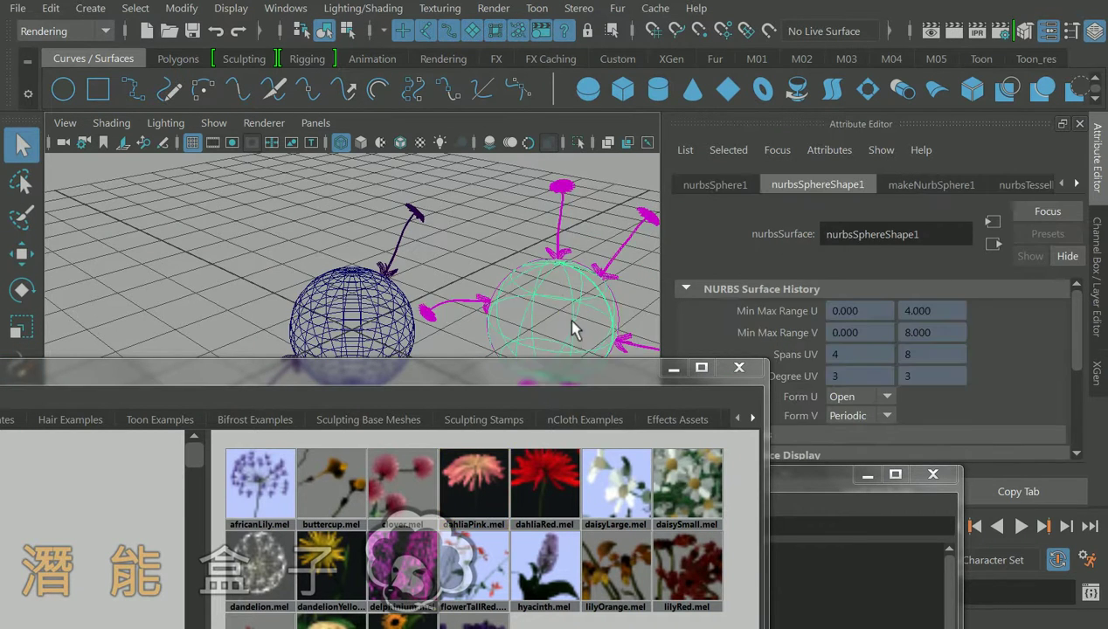
pyautogui.keyDown('alt'); pyautogui.moveTo(570, 331); pyautogui.dragTo(550, 287, button='middle'); pyautogui.keyUp('alt')
pyautogui.click(537, 8)
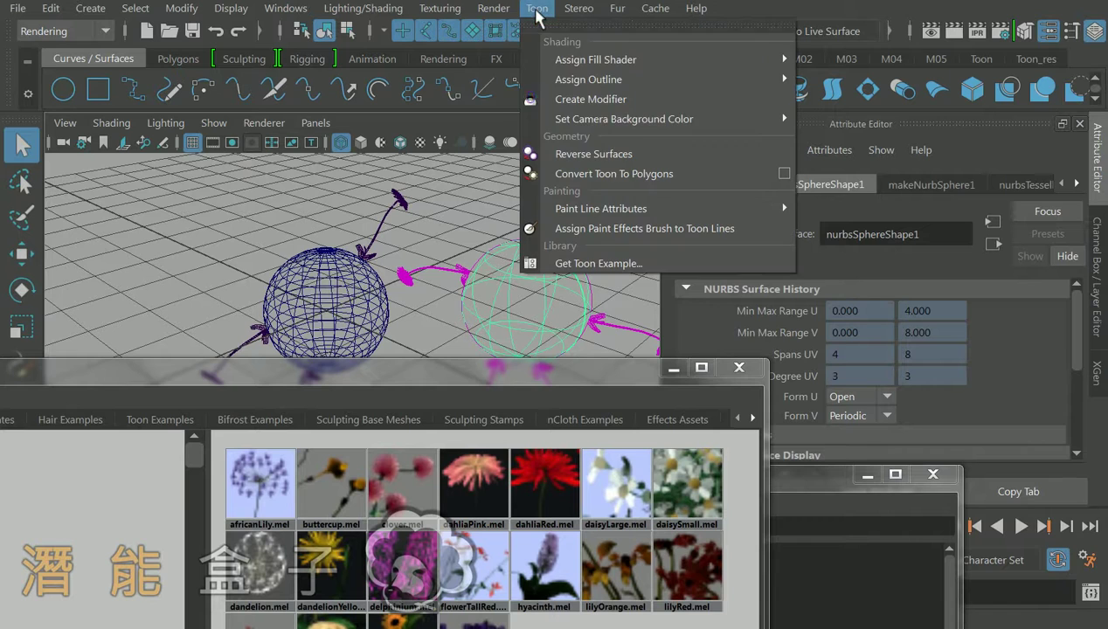
pyautogui.click(582, 148)
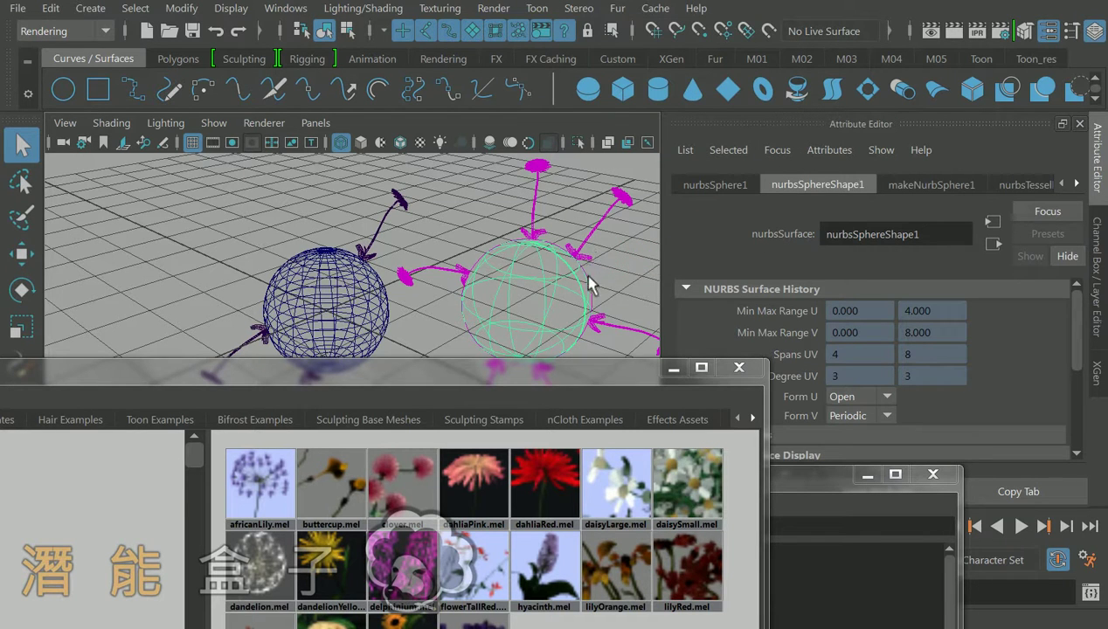
pyautogui.keyDown('alt'); pyautogui.moveTo(589, 280); pyautogui.dragTo(456, 254, button='middle'); pyautogui.keyUp('alt')
pyautogui.click(455, 254)
pyautogui.click(463, 302)
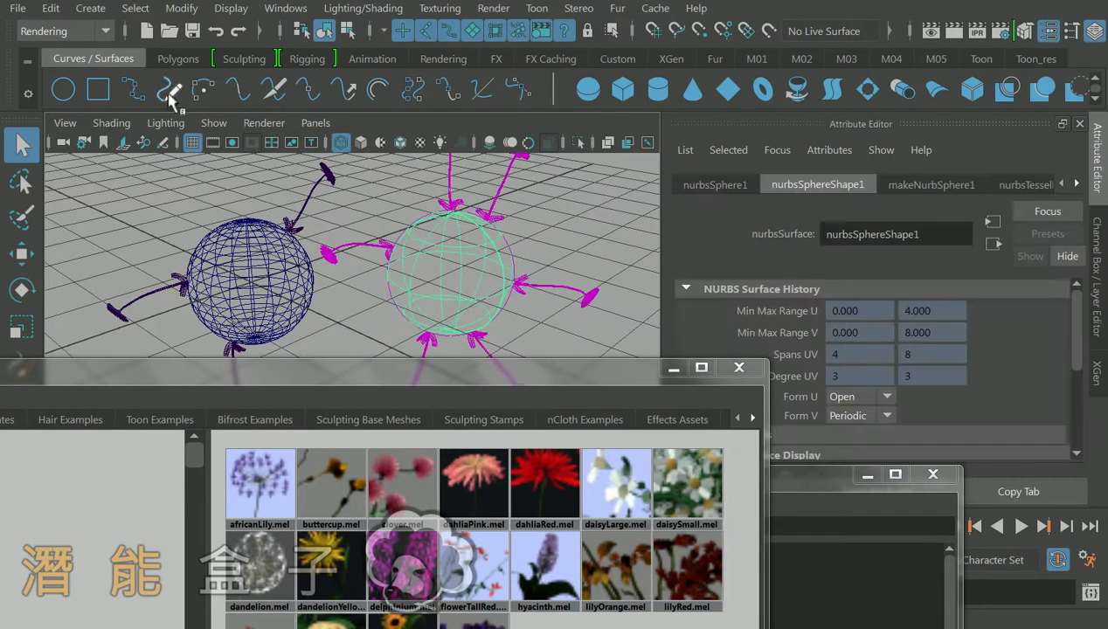
# Reverse the NURBS sphere's direction with Modeling's Surfaces > Reverse Direction
pyautogui.click(77, 30)
pyautogui.click(70, 56)
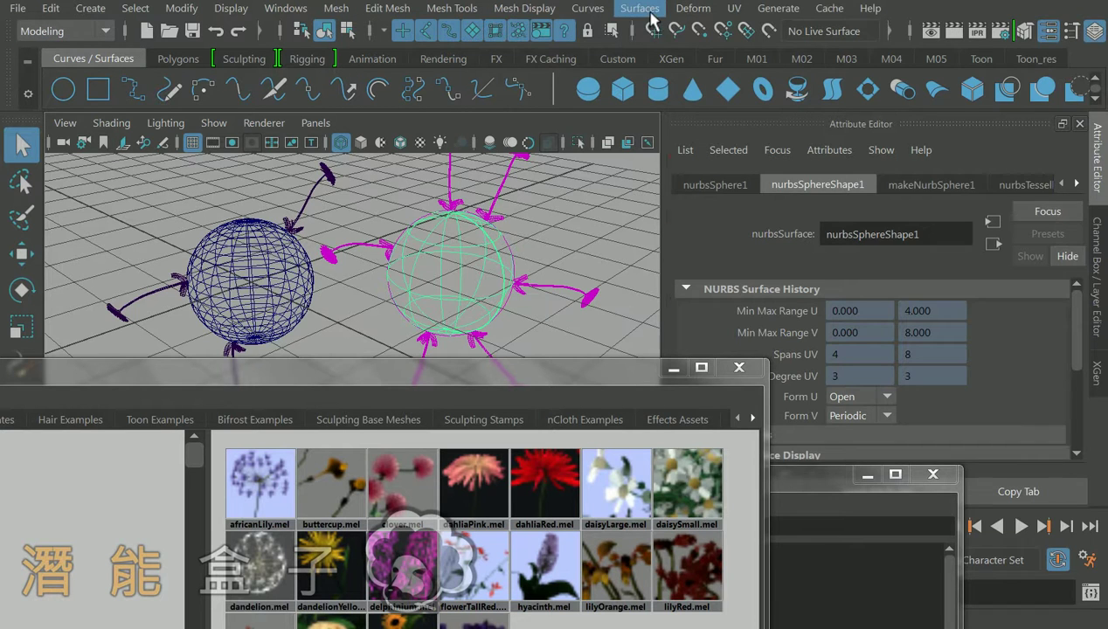
pyautogui.click(640, 8)
pyautogui.click(638, 8)
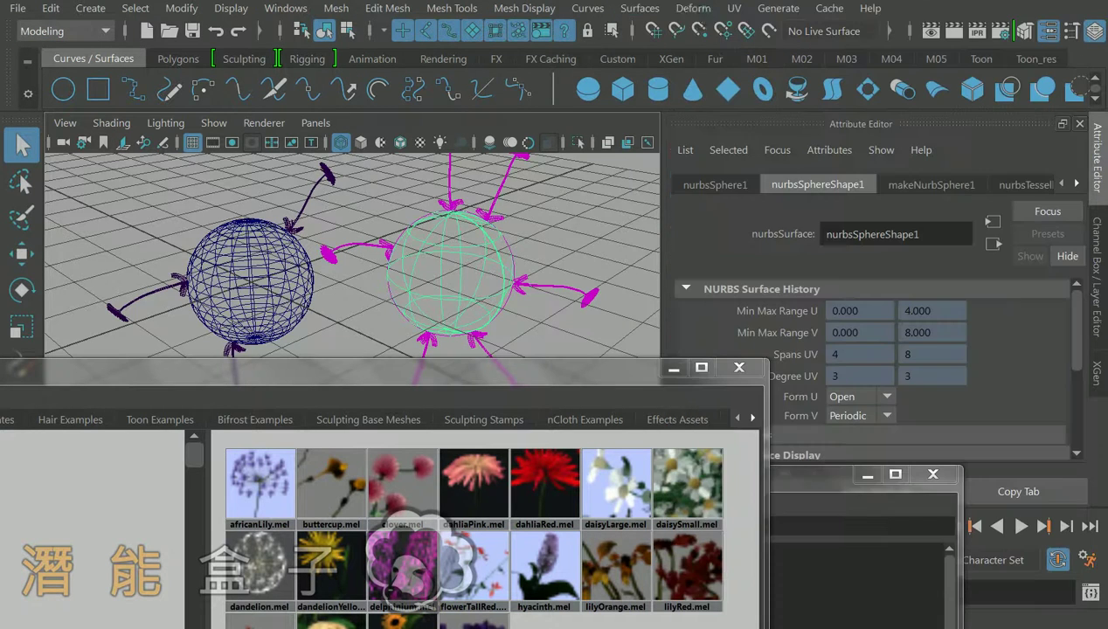
pyautogui.click(640, 8)
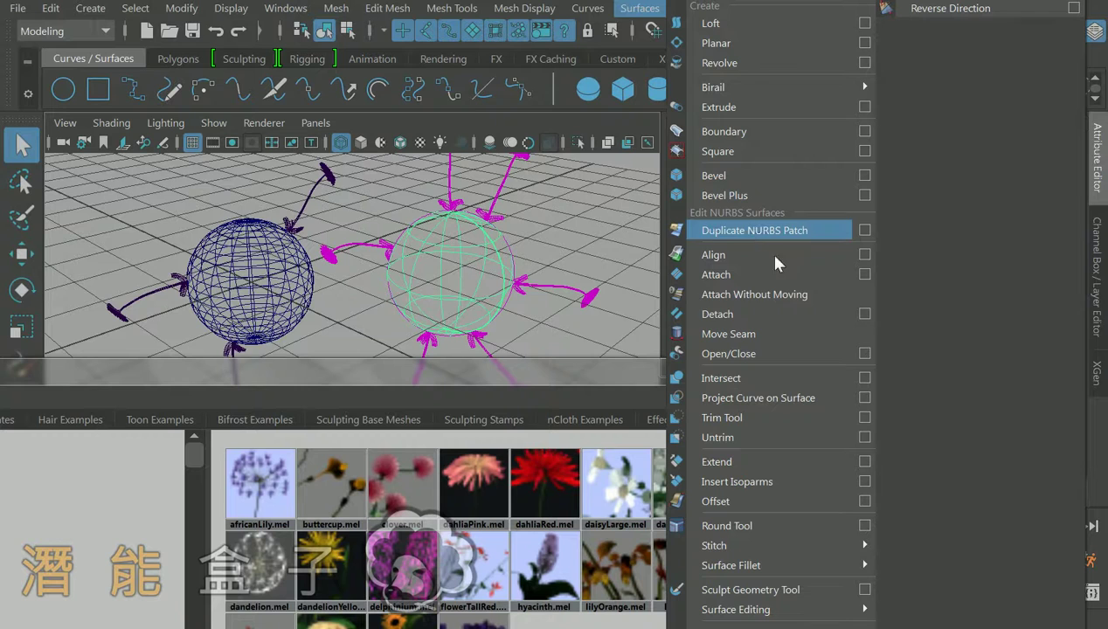
pyautogui.click(957, 11)
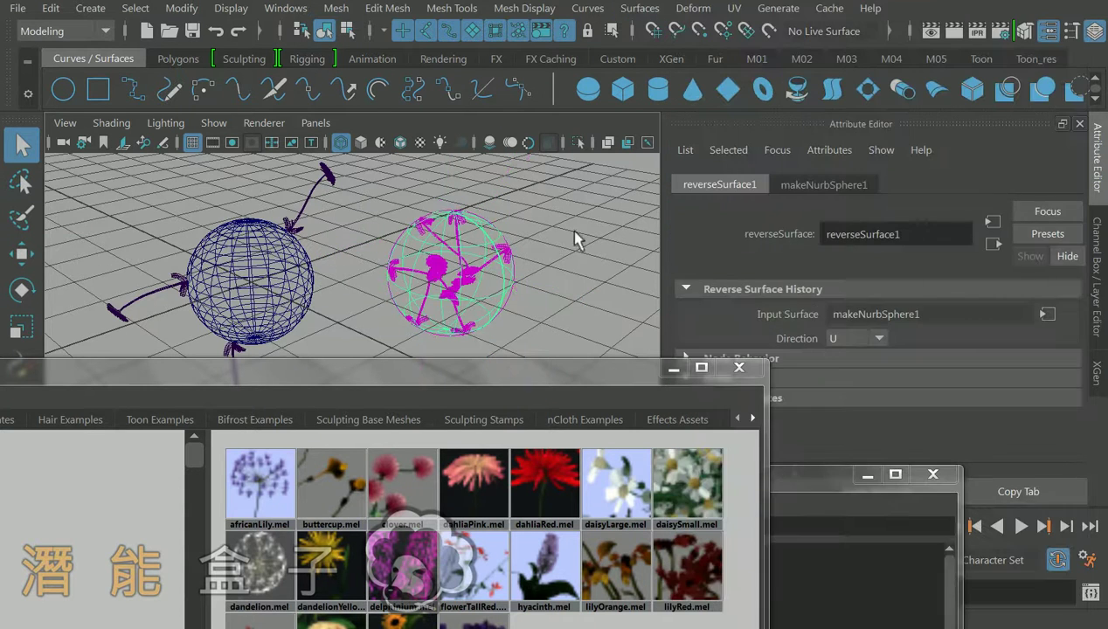
pyautogui.click(556, 258)
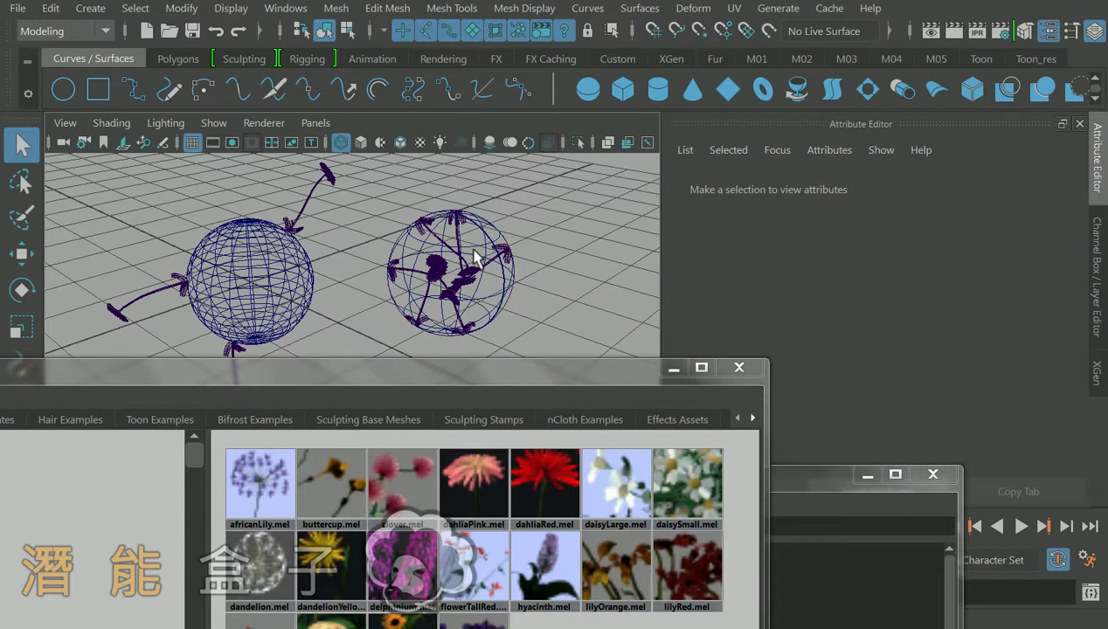